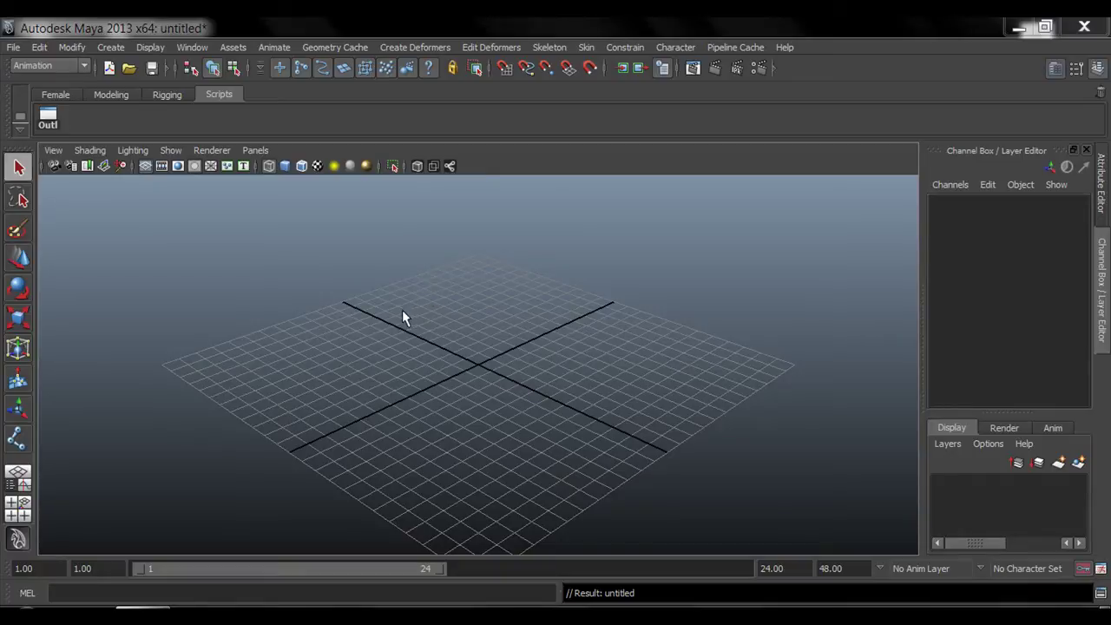
# - Keep the Animation menu set active and browse the Skeleton and Constrain menus
pyautogui.click(81, 68)
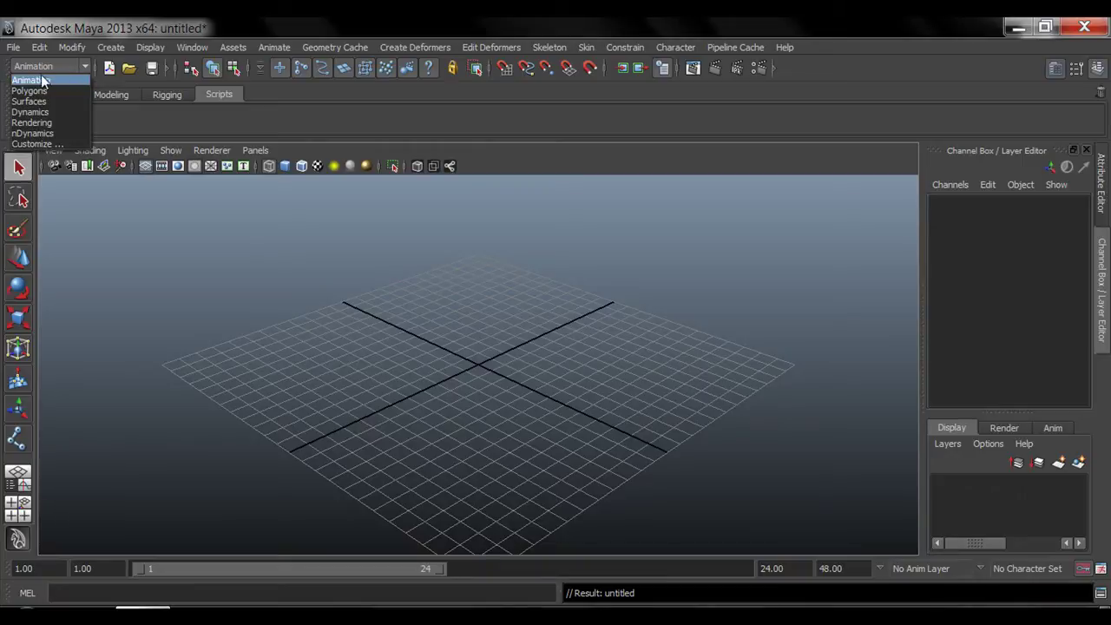
pyautogui.click(40, 80)
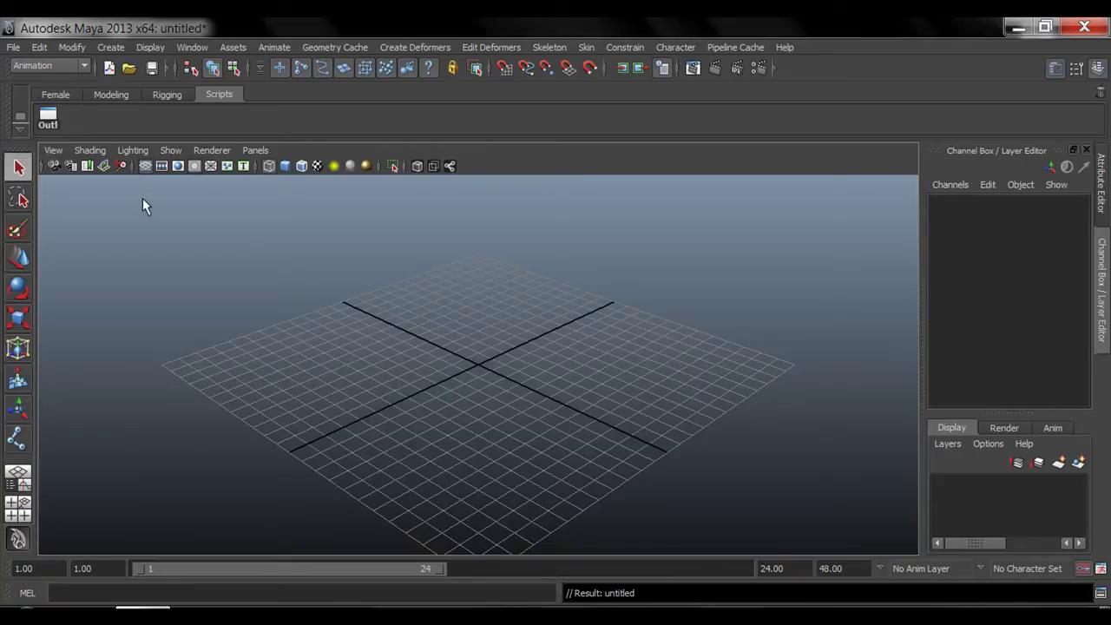
pyautogui.click(82, 65)
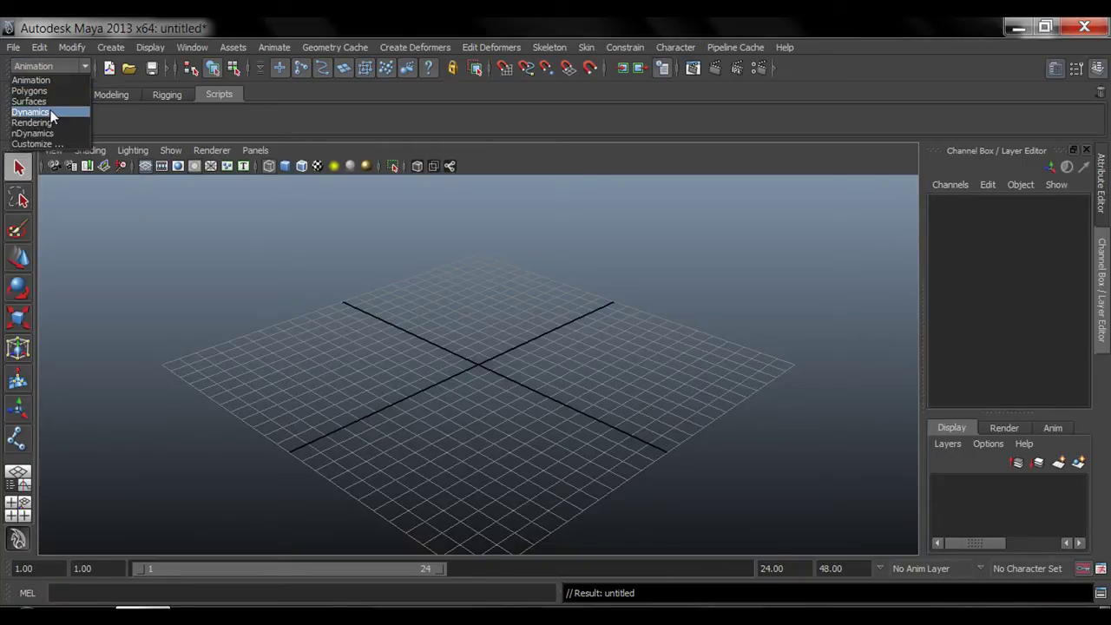
pyautogui.click(30, 112)
pyautogui.press('F2')
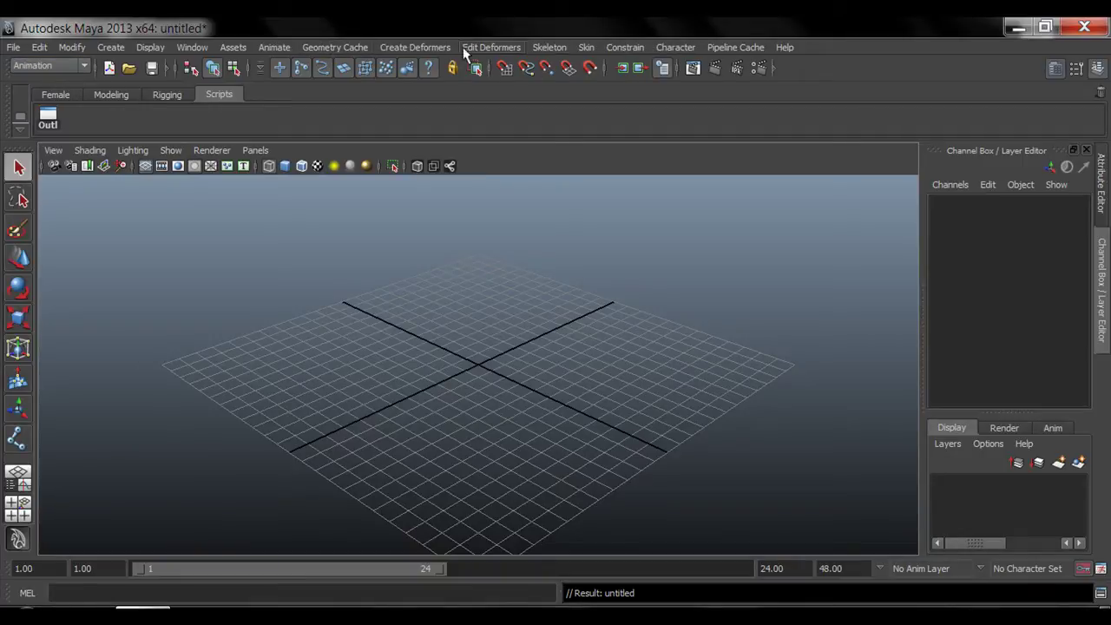
pyautogui.click(559, 47)
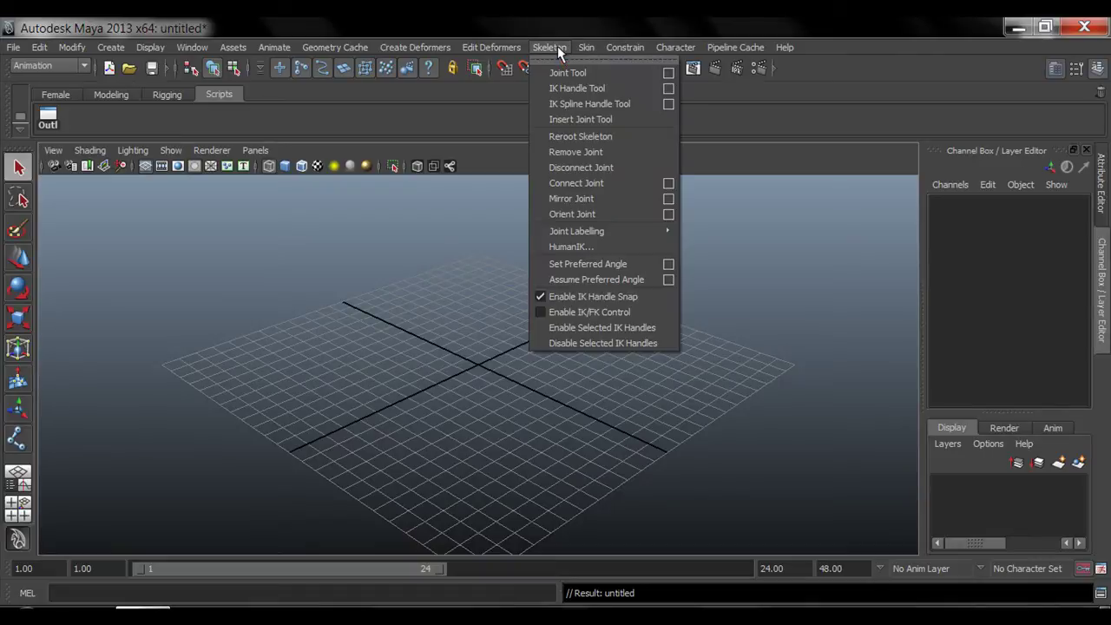
pyautogui.click(620, 49)
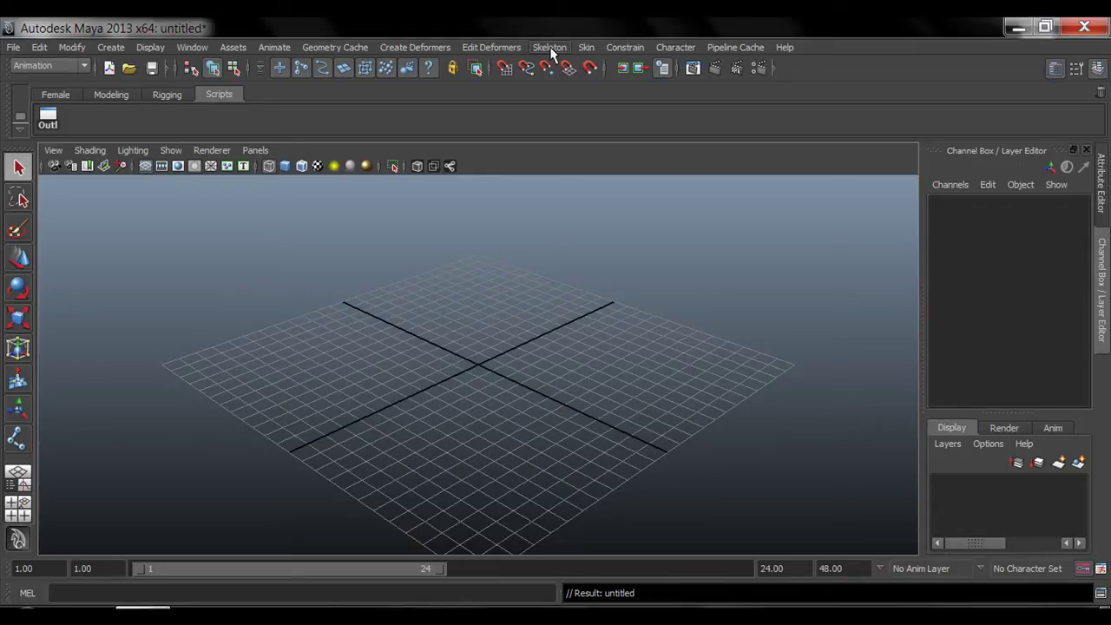
# - Reset the Joint Tool options to defaults and turn off Scale compensate
pyautogui.click(559, 52)
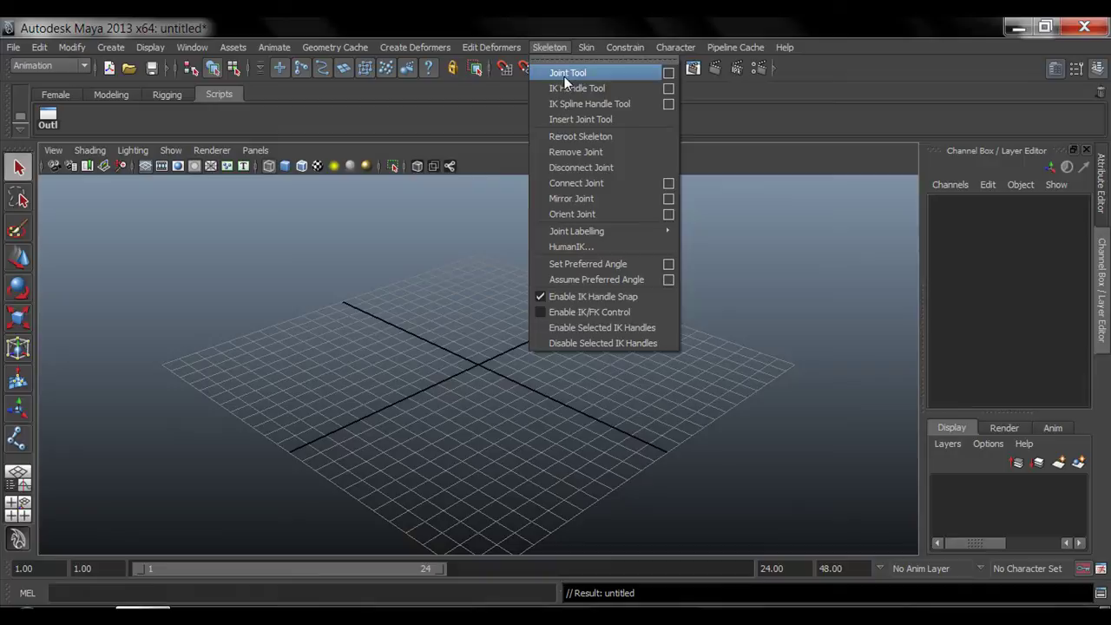
pyautogui.click(669, 72)
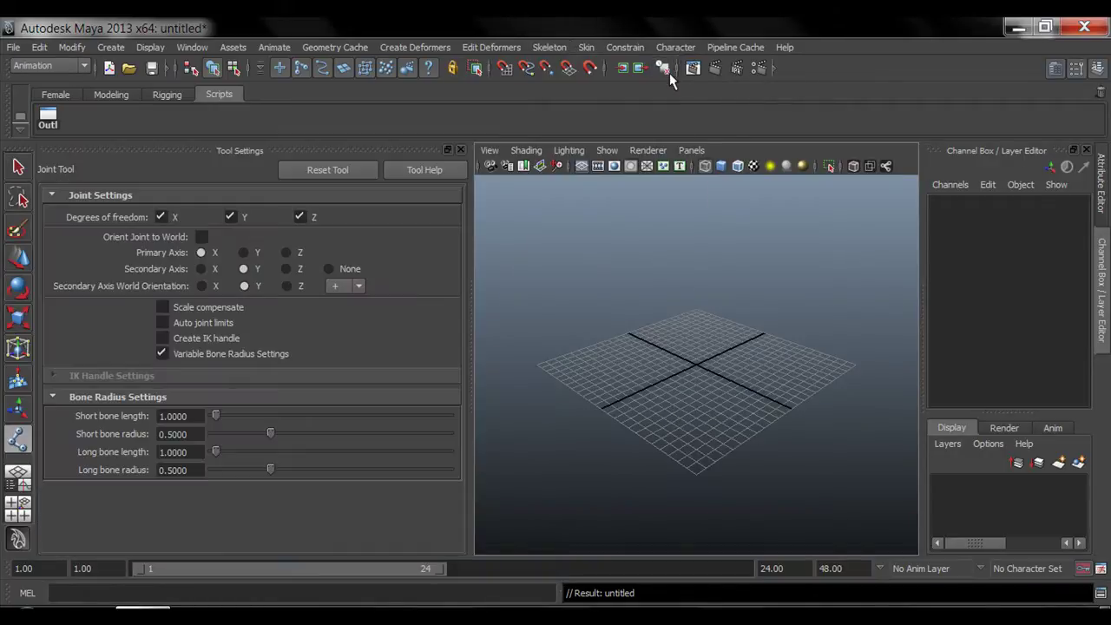
pyautogui.click(341, 173)
pyautogui.click(163, 308)
# - Set the Joint Tool's long bone length to 1 and long bone radius to 0.5
pyautogui.click(199, 416)
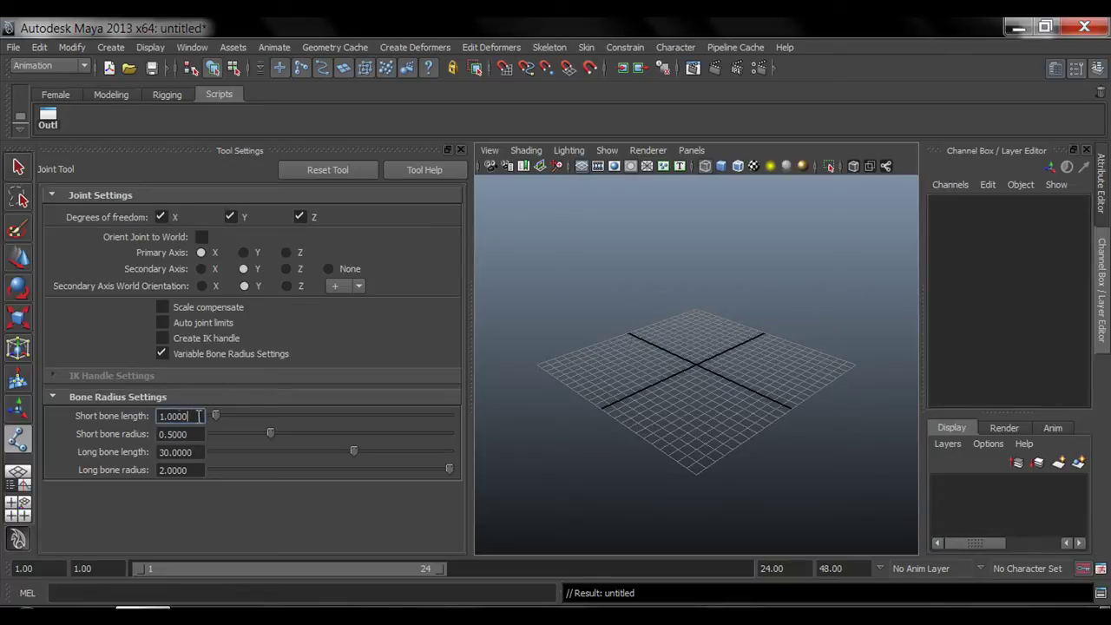
pyautogui.press('Return')
pyautogui.press('Tab')
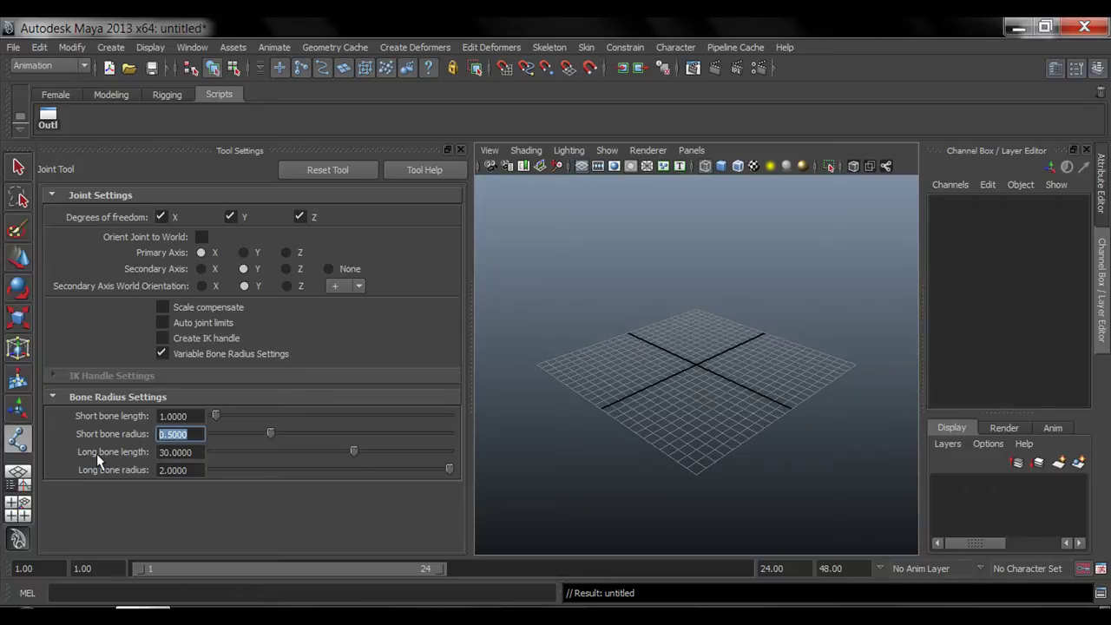
pyautogui.press('Tab')
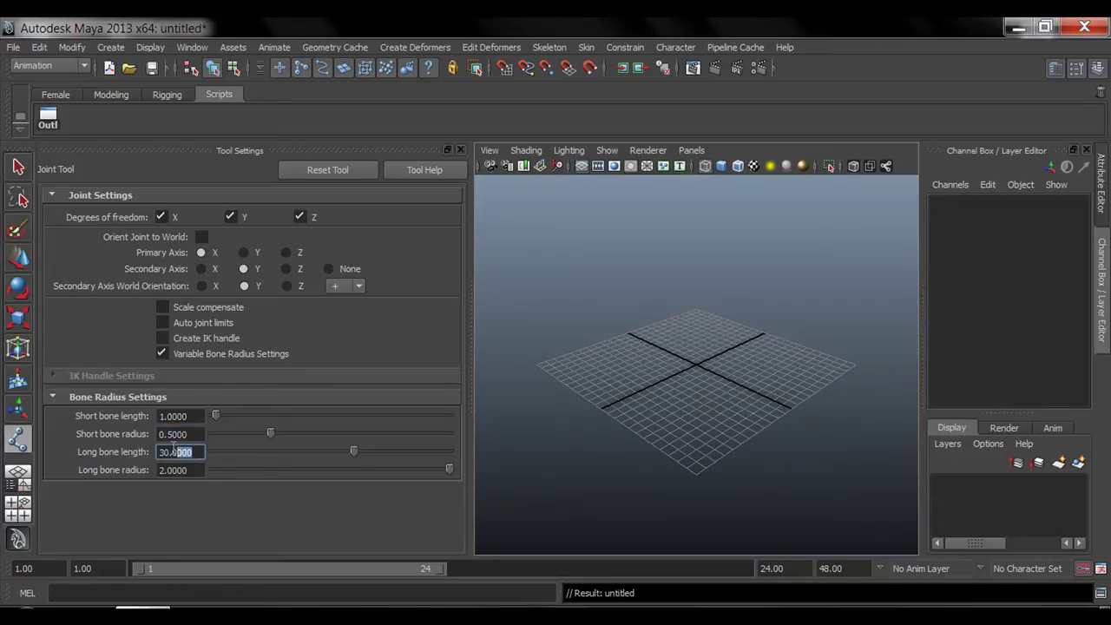
pyautogui.write('1')
pyautogui.press('Tab')
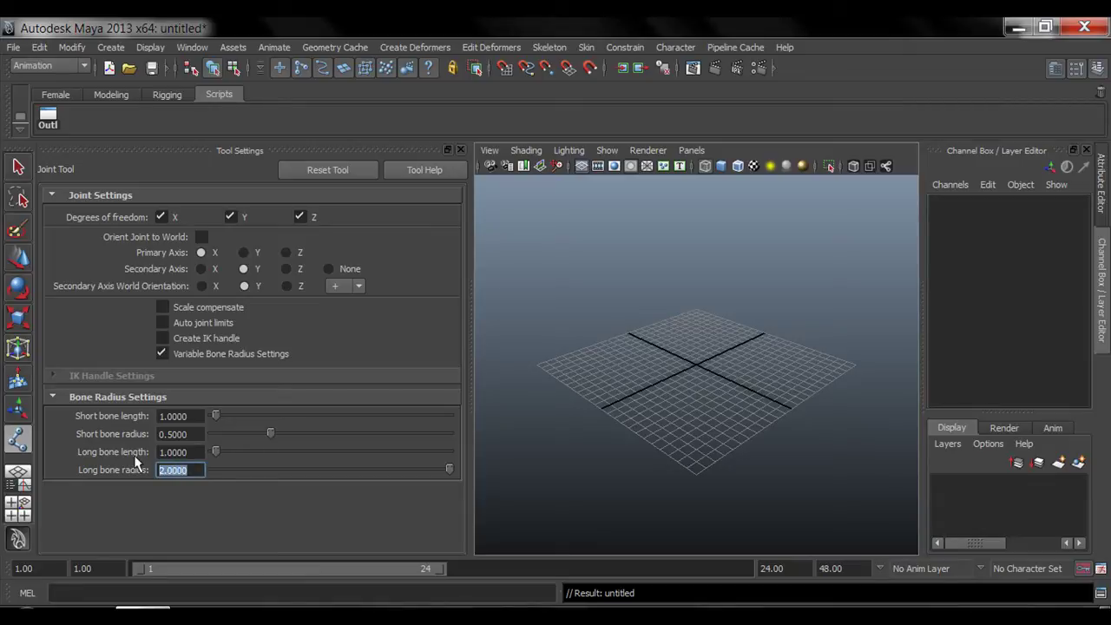
pyautogui.write('0.5')
pyautogui.press('Return')
# - Add a Joint Tool shortcut to the Scripts shelf, then tilt and zoom the grid view
pyautogui.click(461, 150)
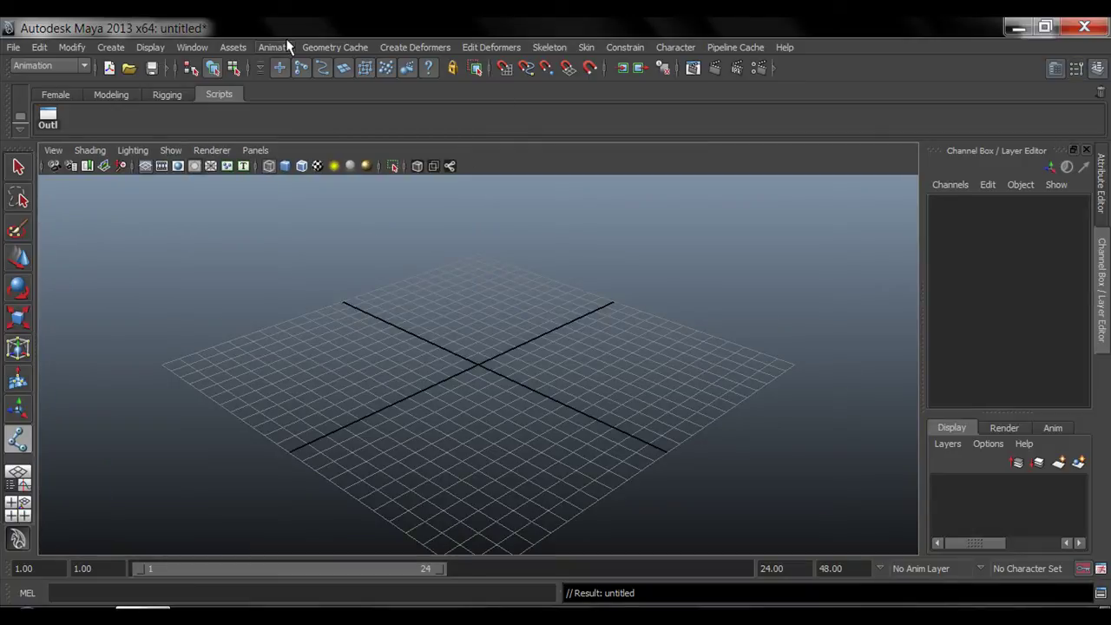
pyautogui.click(560, 48)
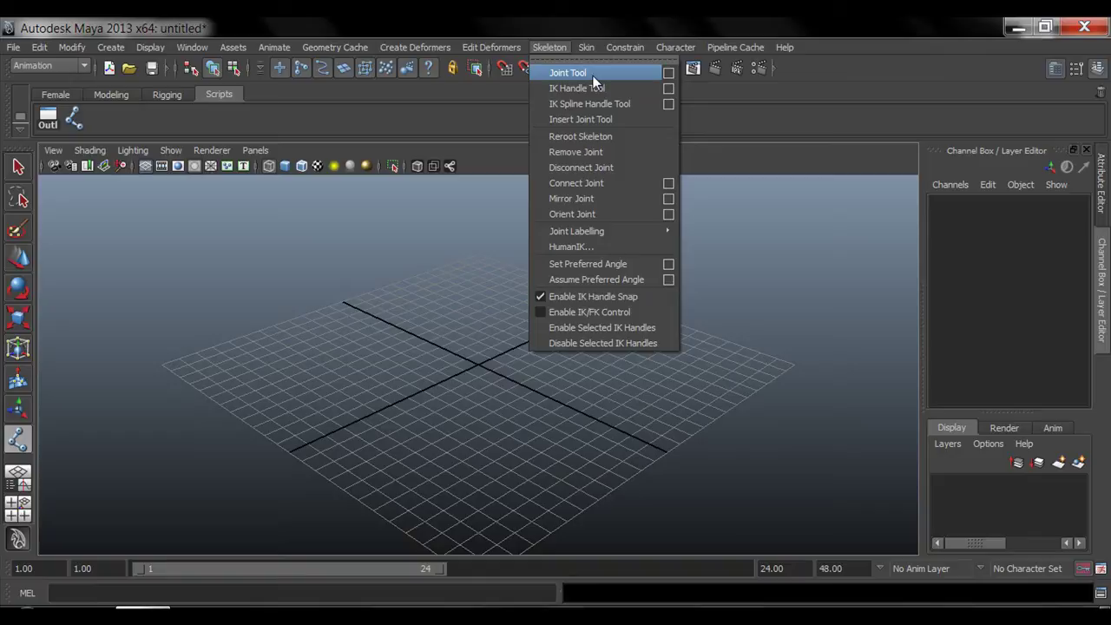
pyautogui.moveTo(593, 76); pyautogui.dragTo(161, 112, button='middle')
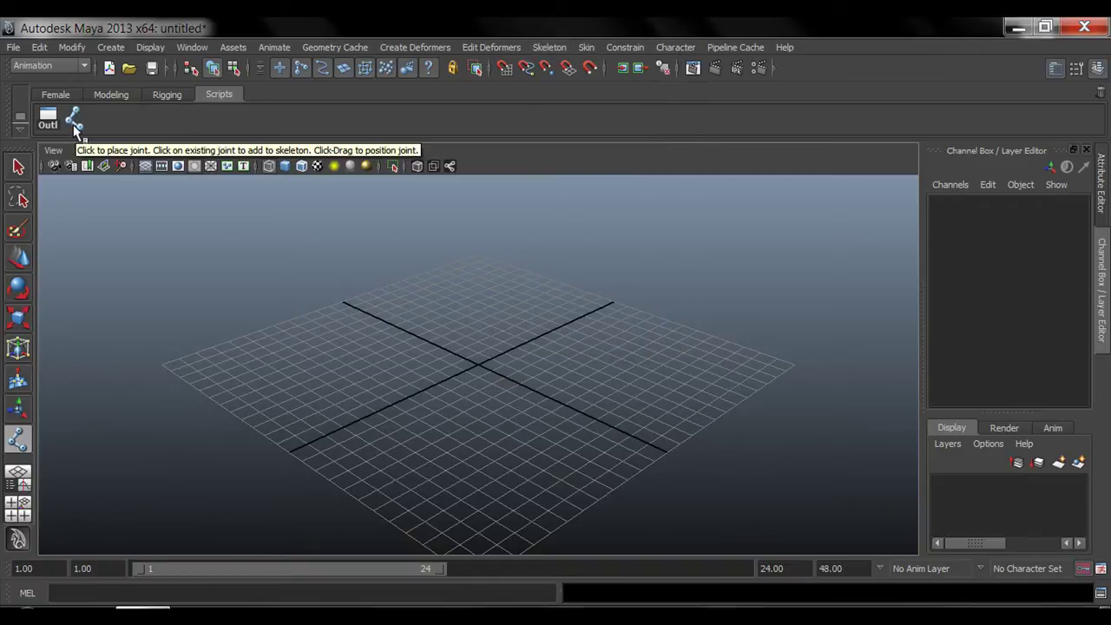
pyautogui.keyDown('alt'); pyautogui.moveTo(260, 310); pyautogui.dragTo(315, 346); pyautogui.keyUp('alt')
# - Draw a seven-joint zigzag chain across the grid
pyautogui.click(357, 352)
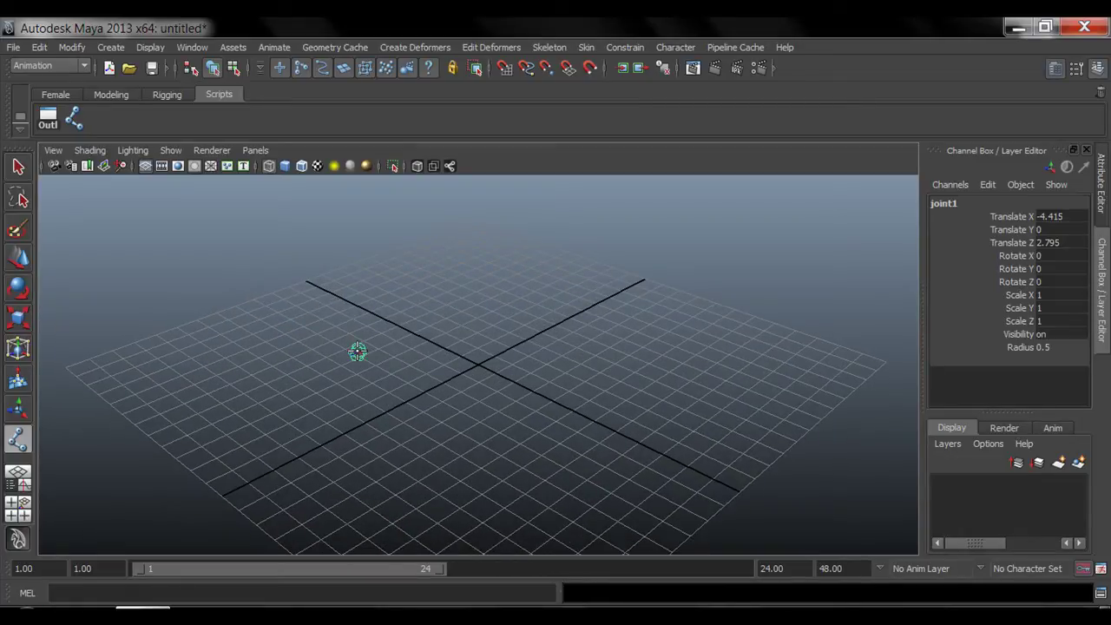
pyautogui.click(389, 397)
pyautogui.click(441, 357)
pyautogui.click(495, 419)
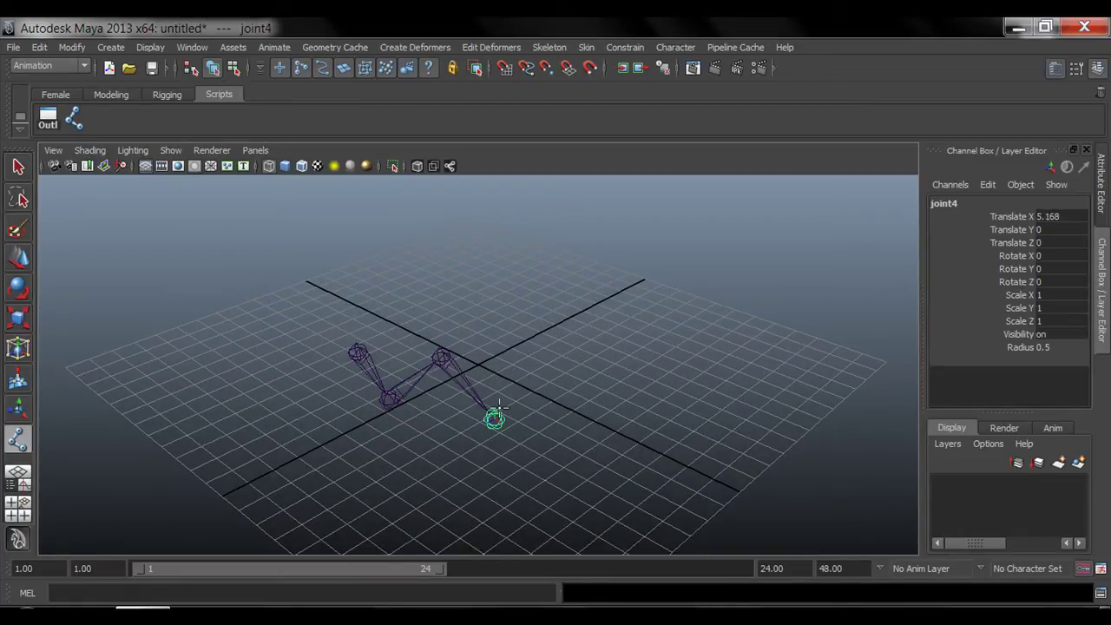
pyautogui.click(538, 367)
pyautogui.moveTo(539, 367); pyautogui.dragTo(544, 375)
pyautogui.click(589, 429)
pyautogui.click(615, 375)
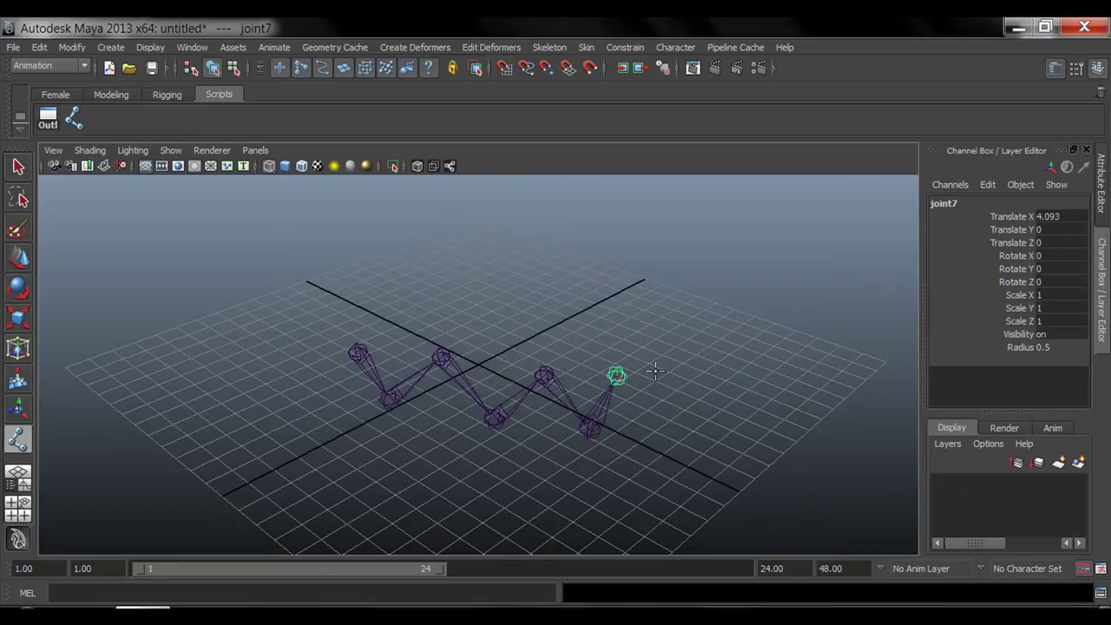
pyautogui.press('Return')
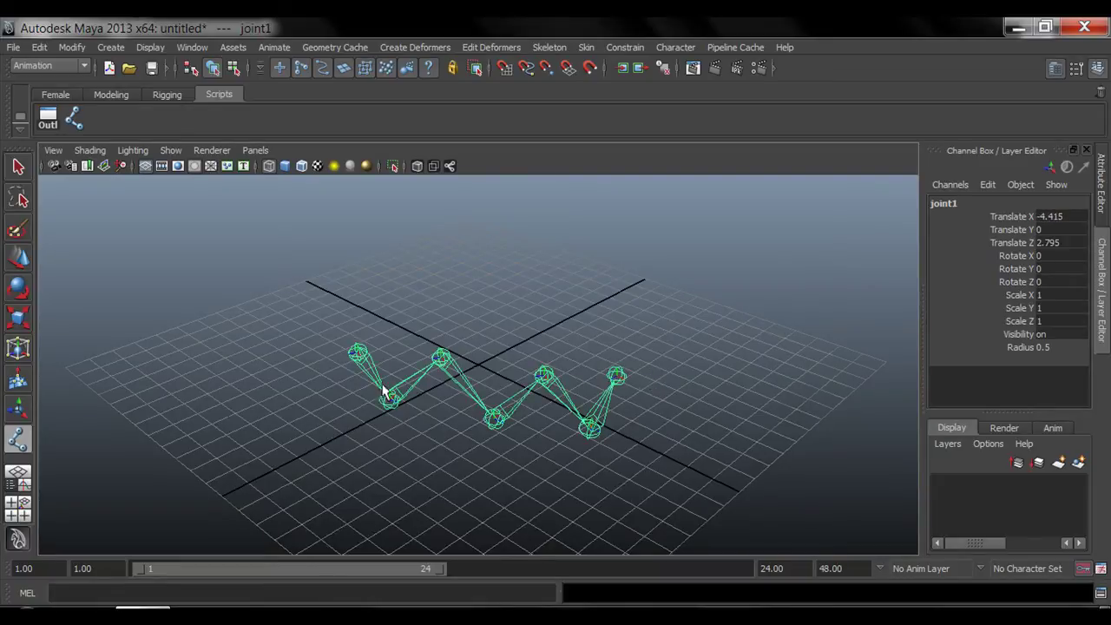
# - Orbit around the chain and test rotating the root joint around Y
pyautogui.moveTo(385, 392)
pyautogui.keyDown('alt'); pyautogui.mouseDown()
pyautogui.moveTo(404, 362)
pyautogui.moveTo(390, 374)
pyautogui.mouseUp(); pyautogui.keyUp('alt')
pyautogui.scroll(10, 391, 375)
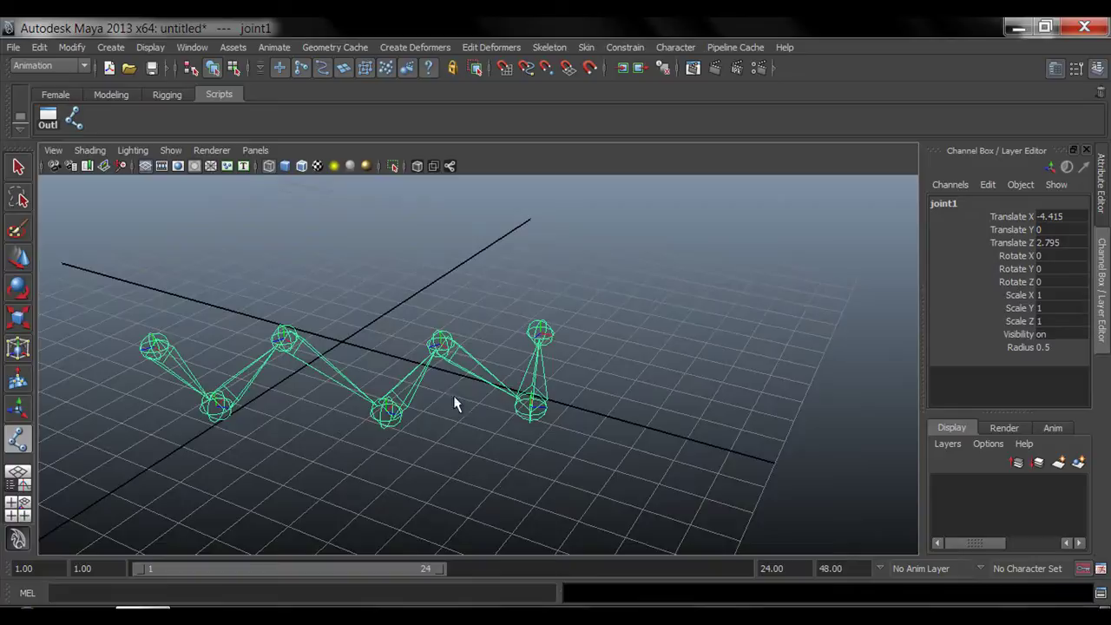
pyautogui.moveTo(521, 410)
pyautogui.keyDown('alt'); pyautogui.mouseDown()
pyautogui.moveTo(516, 434)
pyautogui.moveTo(405, 442)
pyautogui.moveTo(539, 414)
pyautogui.moveTo(481, 435)
pyautogui.moveTo(529, 427)
pyautogui.moveTo(415, 432)
pyautogui.moveTo(515, 438)
pyautogui.moveTo(449, 394)
pyautogui.moveTo(516, 397)
pyautogui.moveTo(503, 409)
pyautogui.mouseUp(); pyautogui.keyUp('alt')
pyautogui.press('e')
pyautogui.moveTo(316, 422); pyautogui.dragTo(472, 340)
# - Rotate the third joint around Y, then undo the rotation
pyautogui.click(438, 424)
pyautogui.click(472, 340)
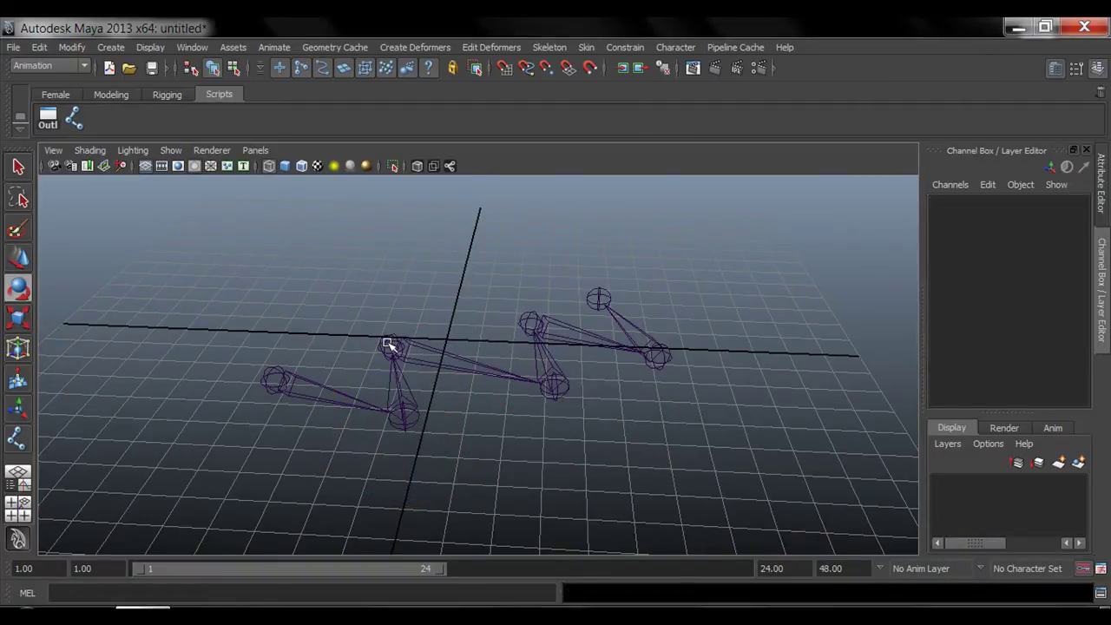
pyautogui.click(392, 348)
pyautogui.moveTo(415, 382); pyautogui.dragTo(442, 390)
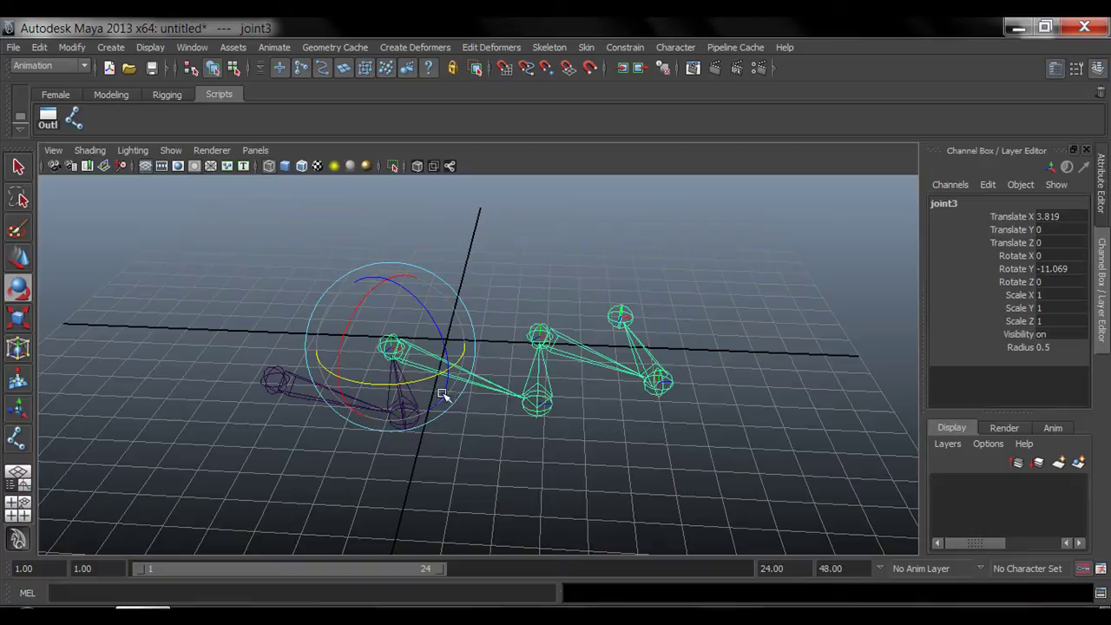
pyautogui.hotkey('ctrl', 'z')
# - Test-rotate the fourth and fifth joints, undoing each rotation
pyautogui.click(556, 388)
pyautogui.moveTo(607, 429); pyautogui.dragTo(565, 426)
pyautogui.hotkey('ctrl', 'z')
pyautogui.click(587, 276)
pyautogui.click(531, 323)
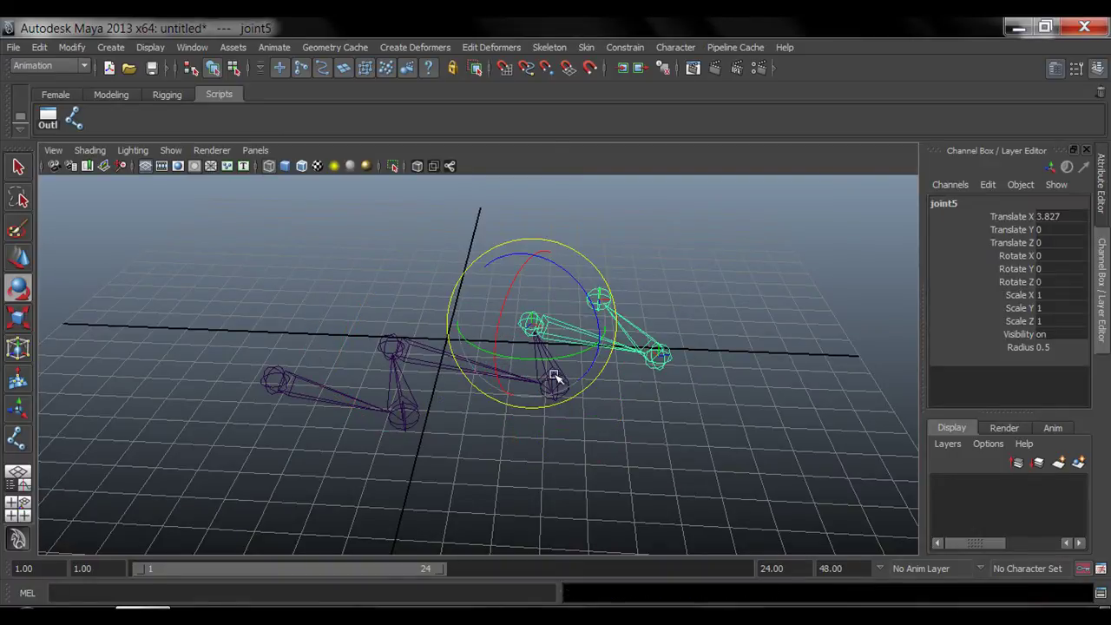
pyautogui.moveTo(558, 372); pyautogui.dragTo(528, 359)
pyautogui.hotkey('ctrl', 'z')
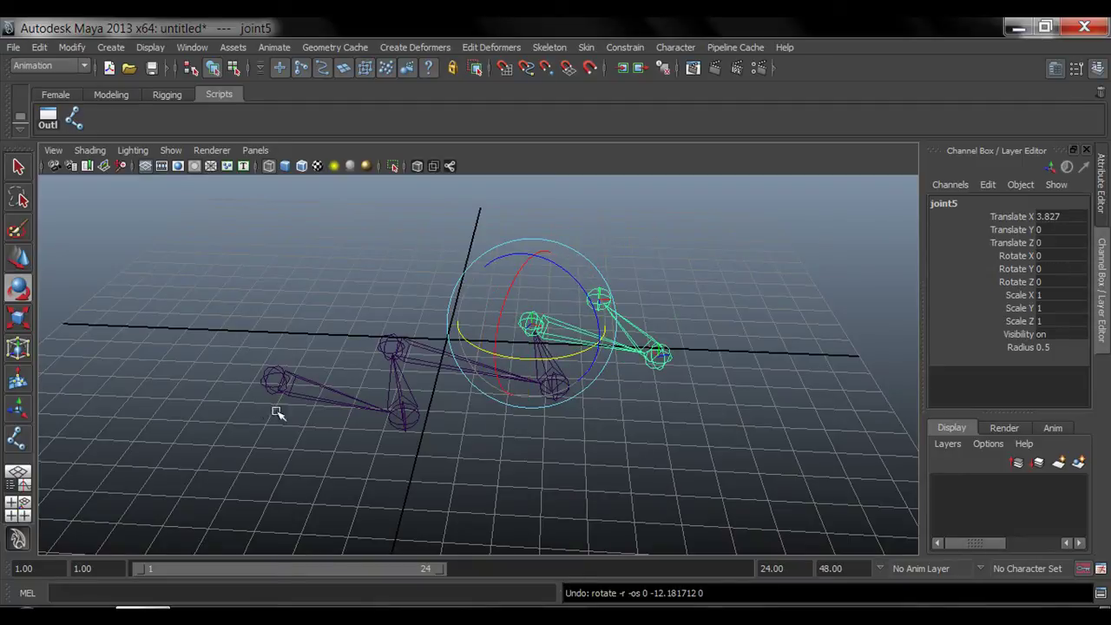
# - Delete the zigzag chain and maximize the side view
pyautogui.click(273, 381)
pyautogui.press('Delete')
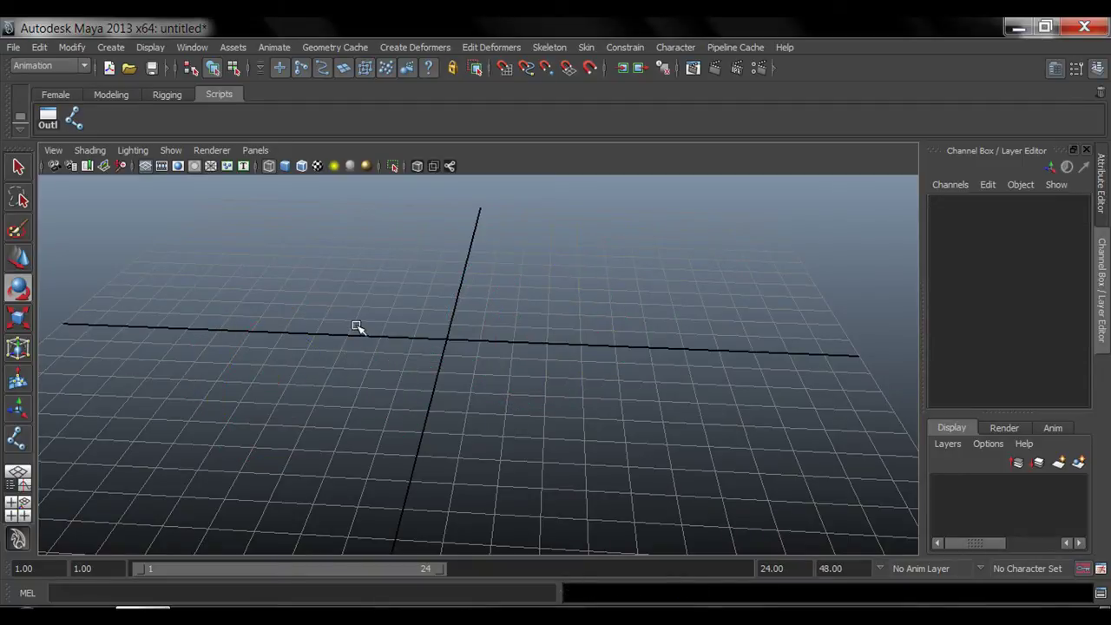
pyautogui.press('space')
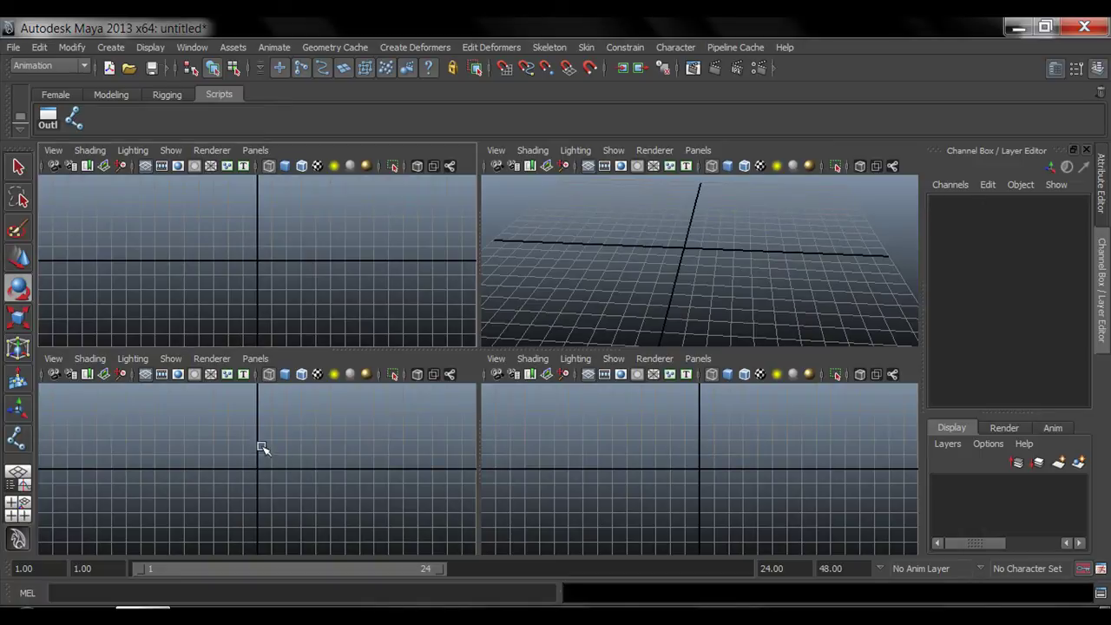
pyautogui.keyDown('alt'); pyautogui.moveTo(784, 458); pyautogui.dragTo(764, 474, button='middle'); pyautogui.keyUp('alt')
pyautogui.press('space')
# - Draw three joints: hip at top, knee bent forward, ankle at the ground line
pyautogui.click(74, 118)
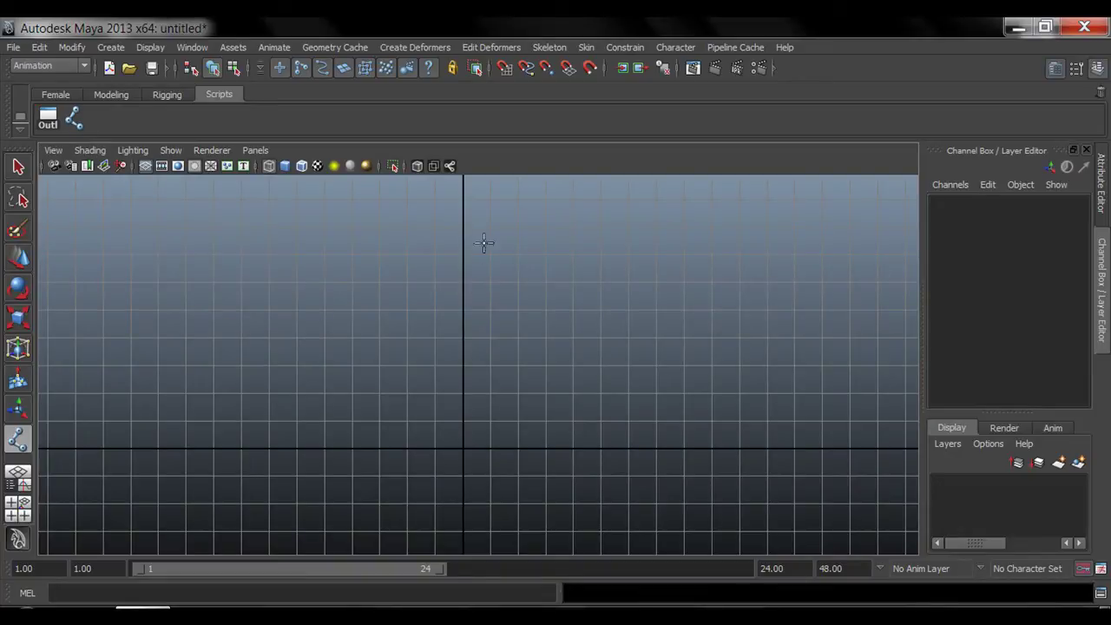
pyautogui.click(486, 205)
pyautogui.click(423, 316)
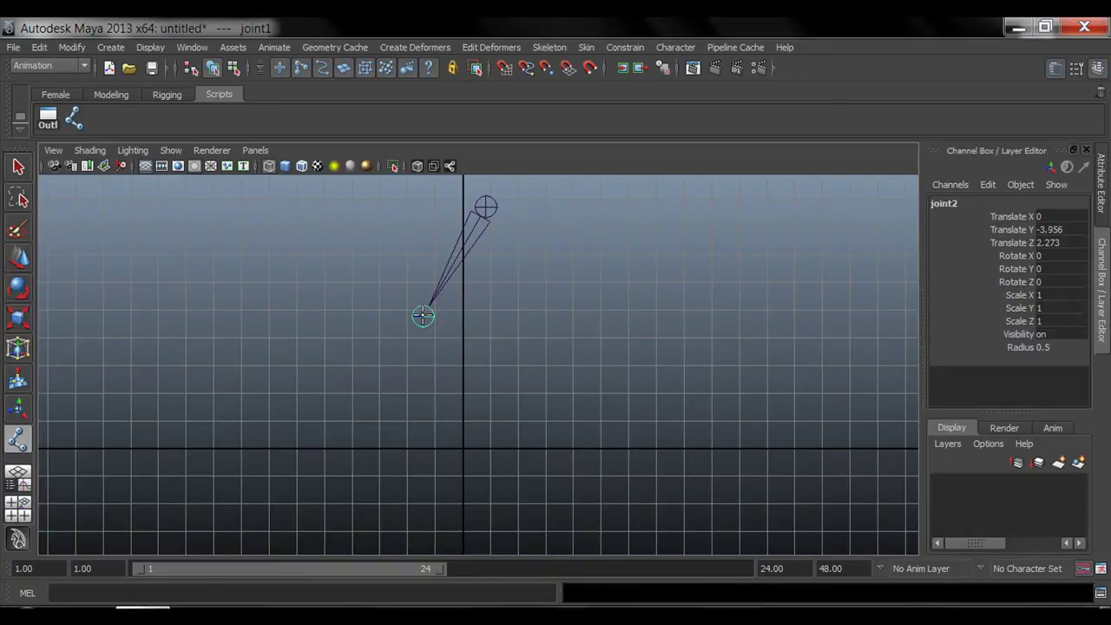
pyautogui.click(492, 446)
pyautogui.press('Return')
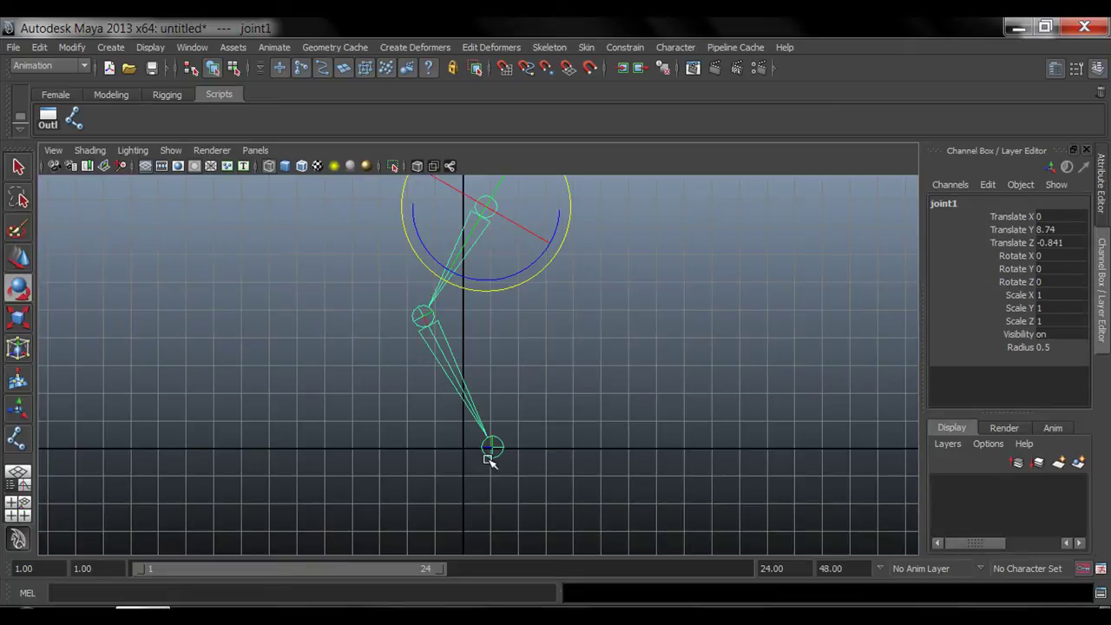
# - Inspect the new leg chain in the perspective and front views
pyautogui.press('q')
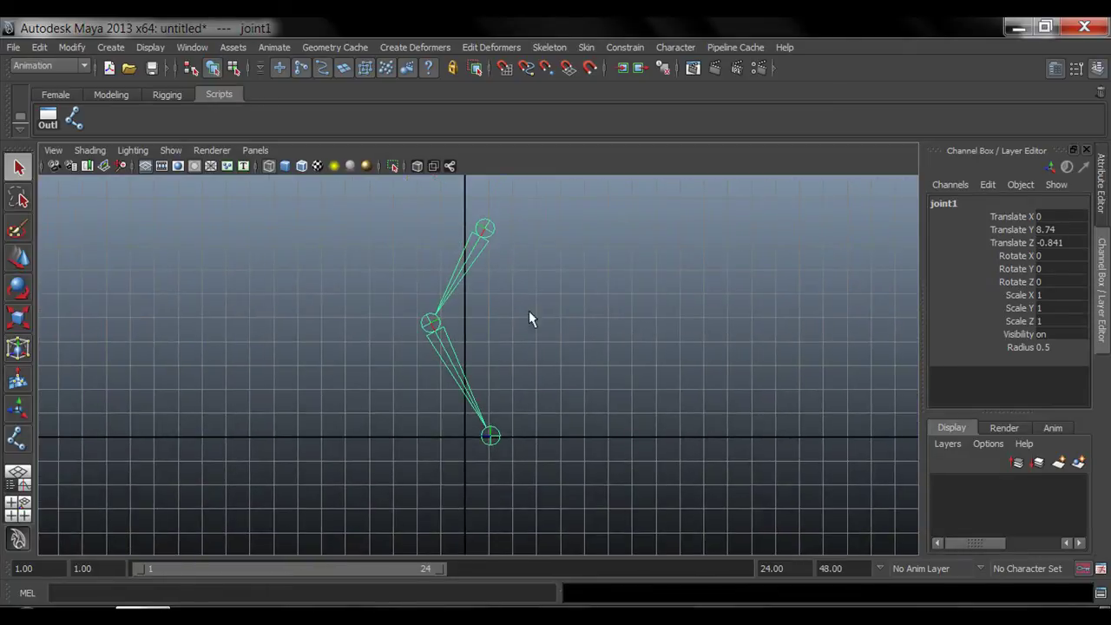
pyautogui.keyDown('alt'); pyautogui.moveTo(530, 312); pyautogui.dragTo(509, 329, button='middle'); pyautogui.keyUp('alt')
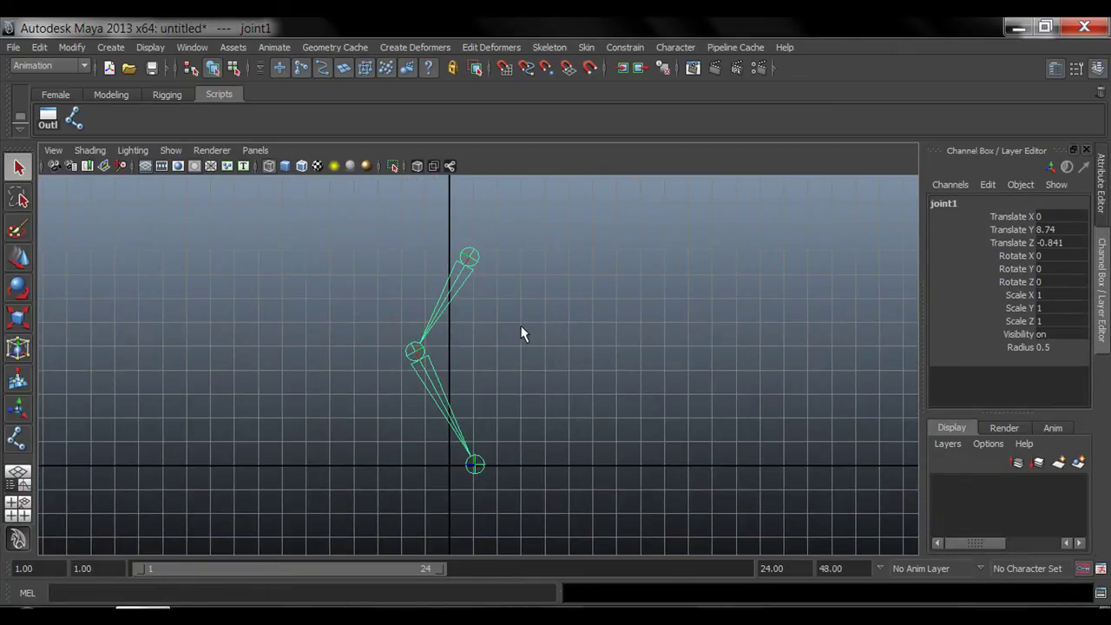
pyautogui.press('space')
pyautogui.press('space')
pyautogui.keyDown('alt'); pyautogui.moveTo(654, 278); pyautogui.dragTo(523, 391); pyautogui.keyUp('alt')
pyautogui.keyDown('alt'); pyautogui.moveTo(474, 304); pyautogui.dragTo(521, 402); pyautogui.keyUp('alt')
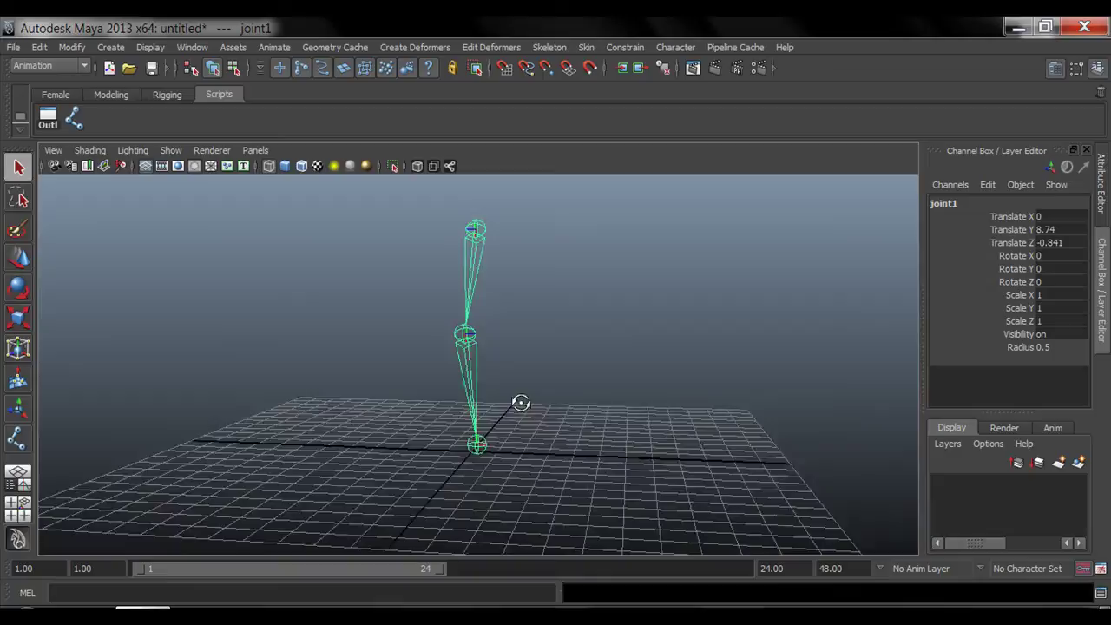
pyautogui.press('space')
pyautogui.keyDown('alt'); pyautogui.moveTo(308, 477); pyautogui.dragTo(304, 511, button='middle'); pyautogui.keyUp('alt')
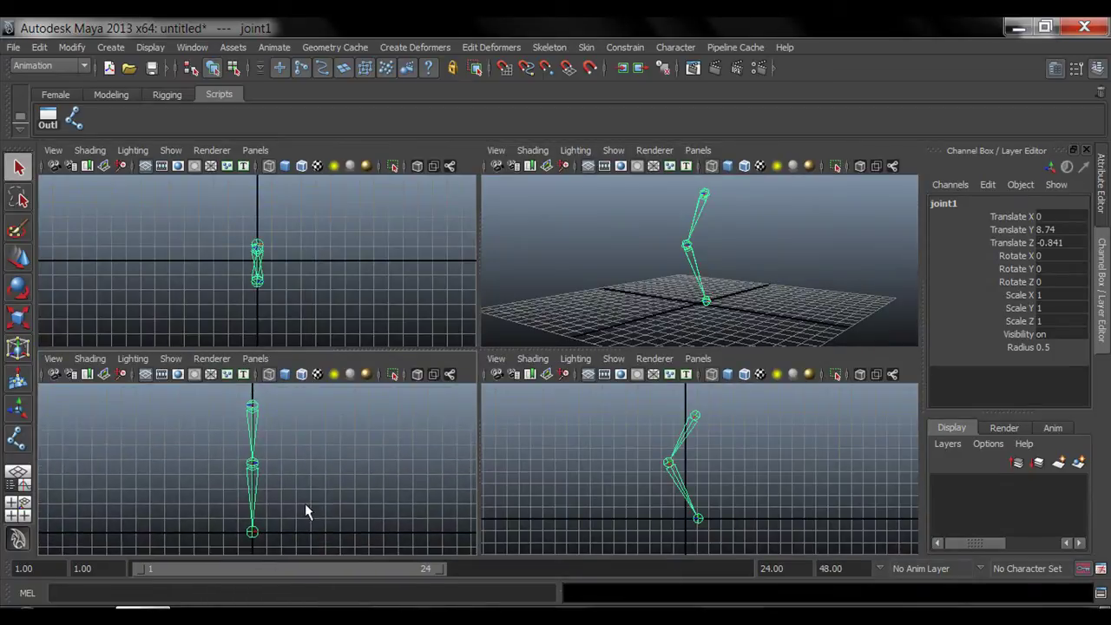
pyautogui.press('space')
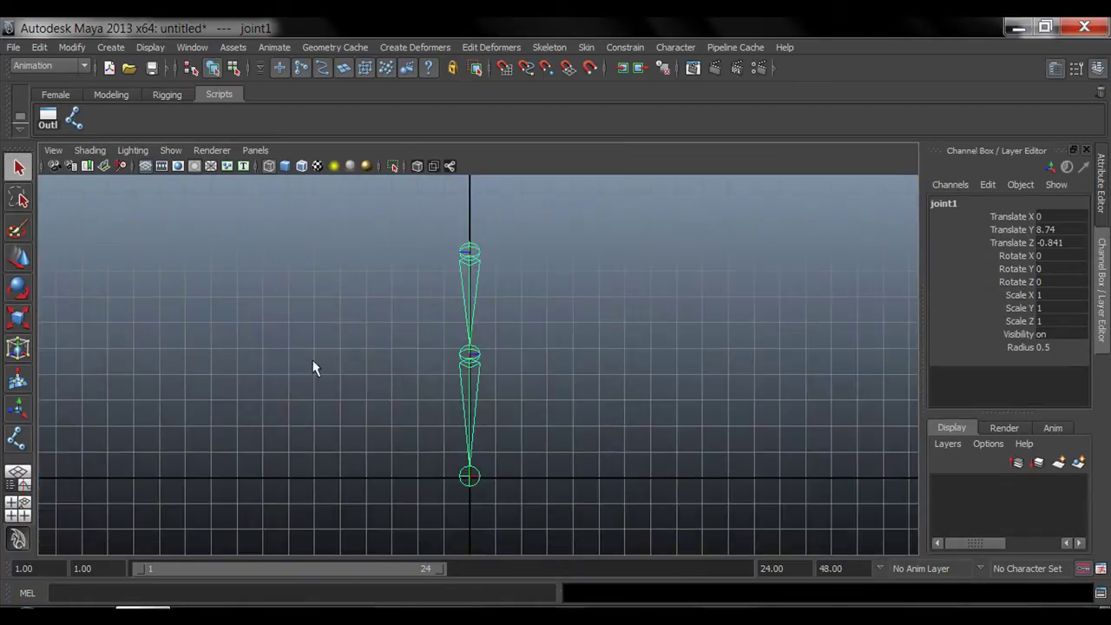
# - Select the hip joint, joint1, with the Move tool in the side view
pyautogui.press('w')
pyautogui.click(473, 262)
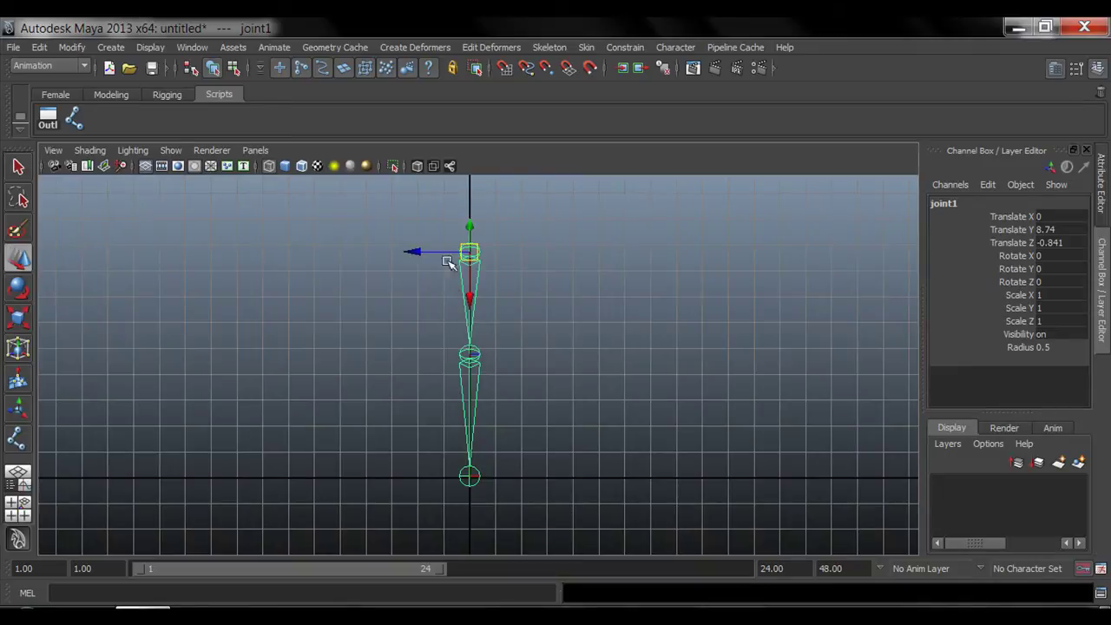
pyautogui.press('space')
pyautogui.press('space')
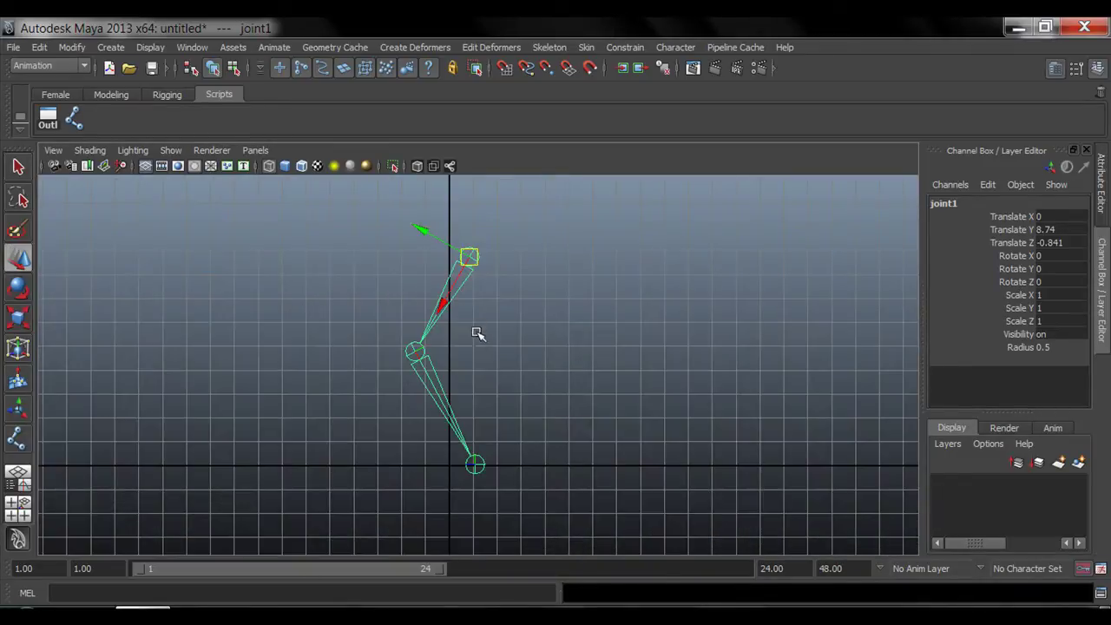
pyautogui.keyDown('alt'); pyautogui.moveTo(478, 334); pyautogui.dragTo(487, 362, button='middle'); pyautogui.keyUp('alt')
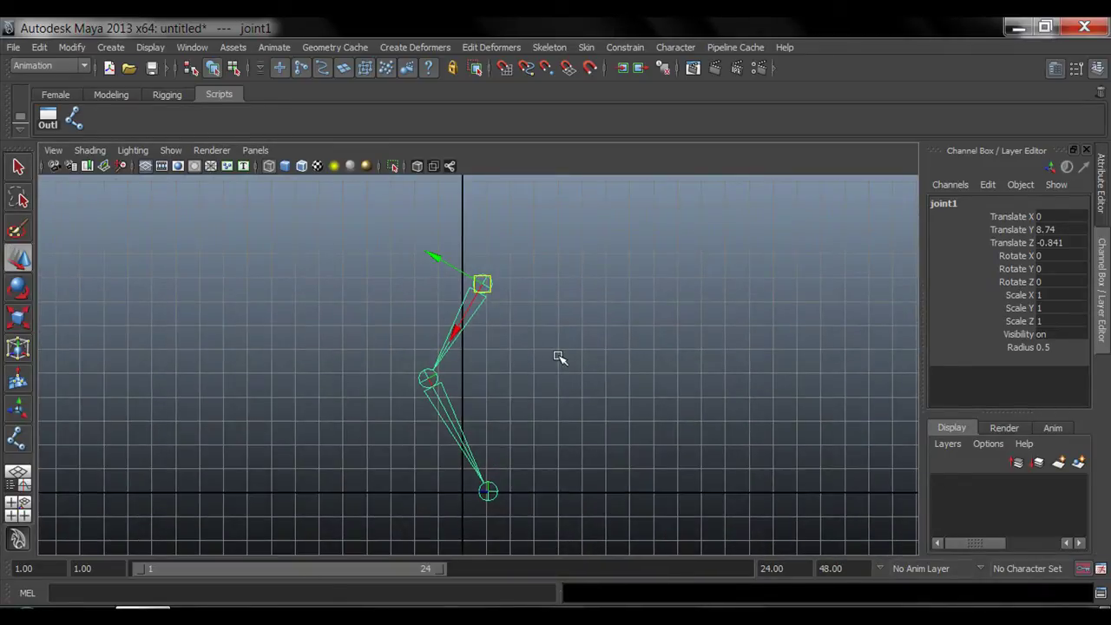
pyautogui.press('space')
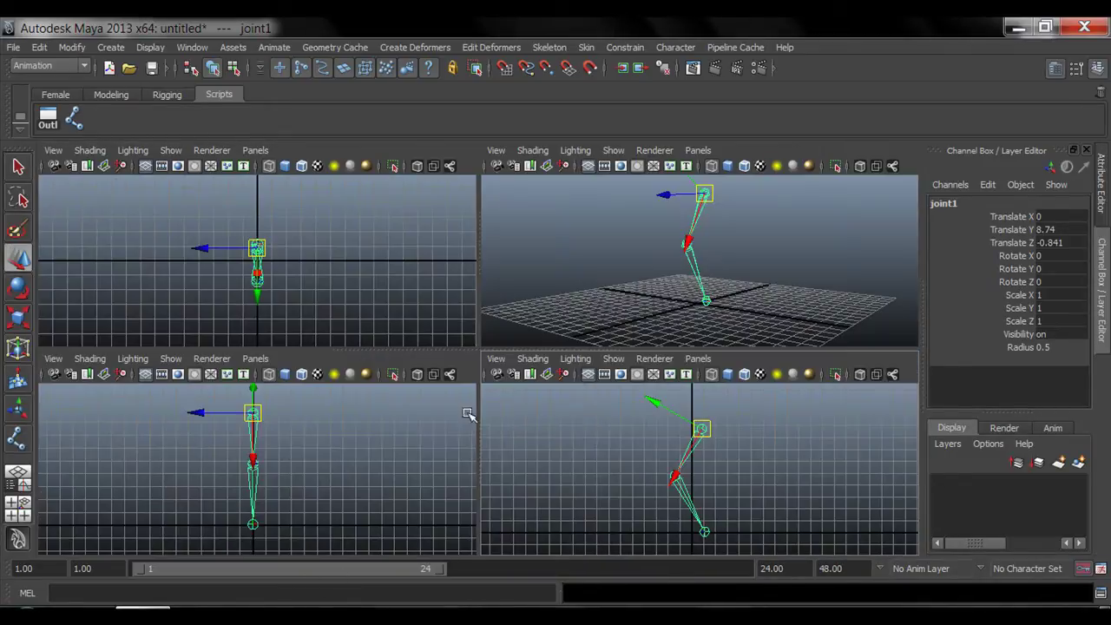
pyautogui.click(227, 422)
pyautogui.click(252, 414)
pyautogui.moveTo(223, 413); pyautogui.dragTo(187, 425)
pyautogui.hotkey('ctrl', 'z')
pyautogui.click(558, 484)
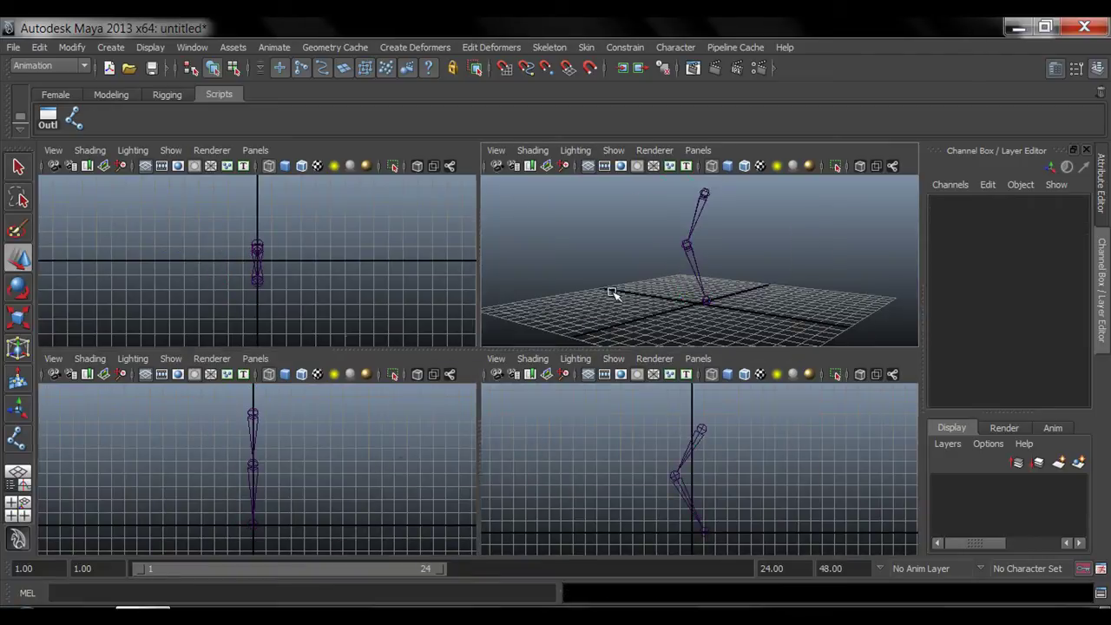
pyautogui.press('space')
pyautogui.keyDown('alt'); pyautogui.moveTo(464, 441); pyautogui.dragTo(502, 383); pyautogui.keyUp('alt')
pyautogui.click(503, 279)
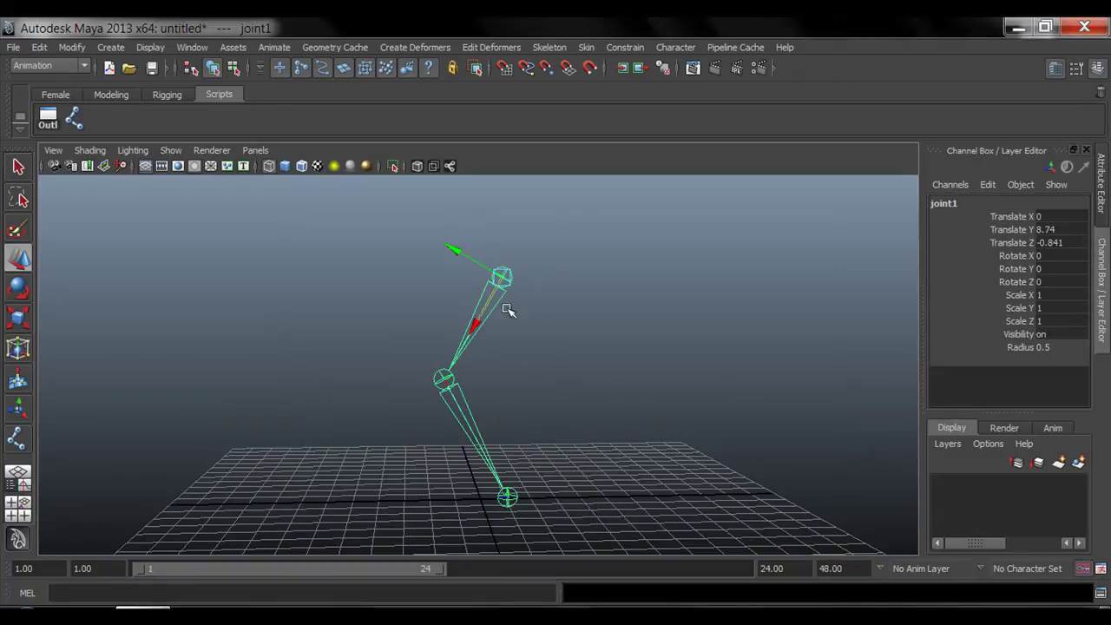
pyautogui.press('q')
pyautogui.click(581, 420)
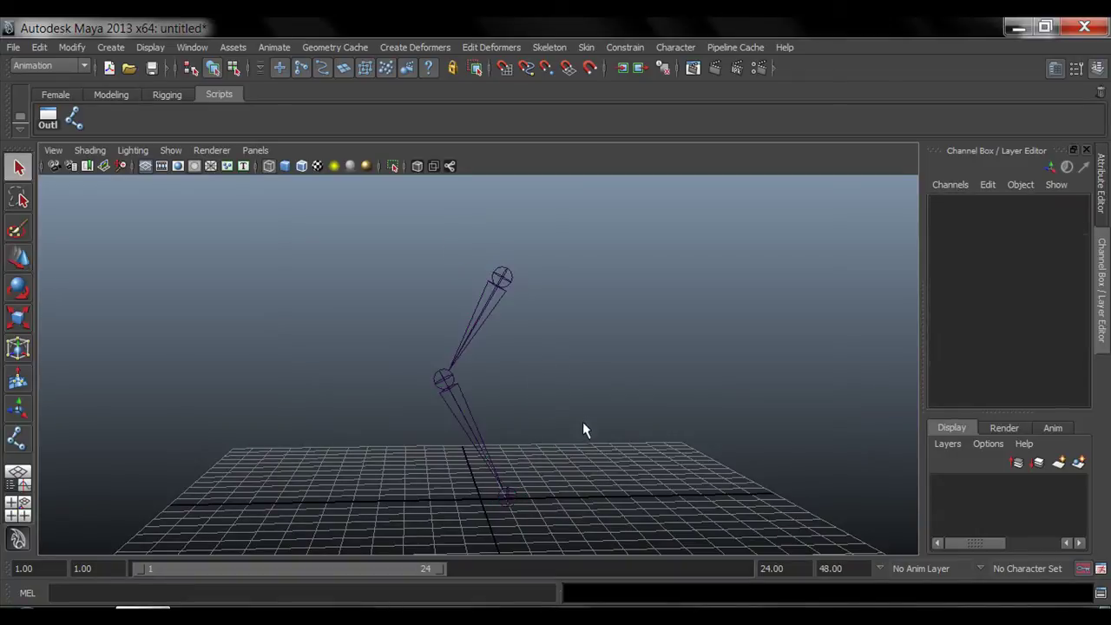
pyautogui.press('space')
pyautogui.press('space')
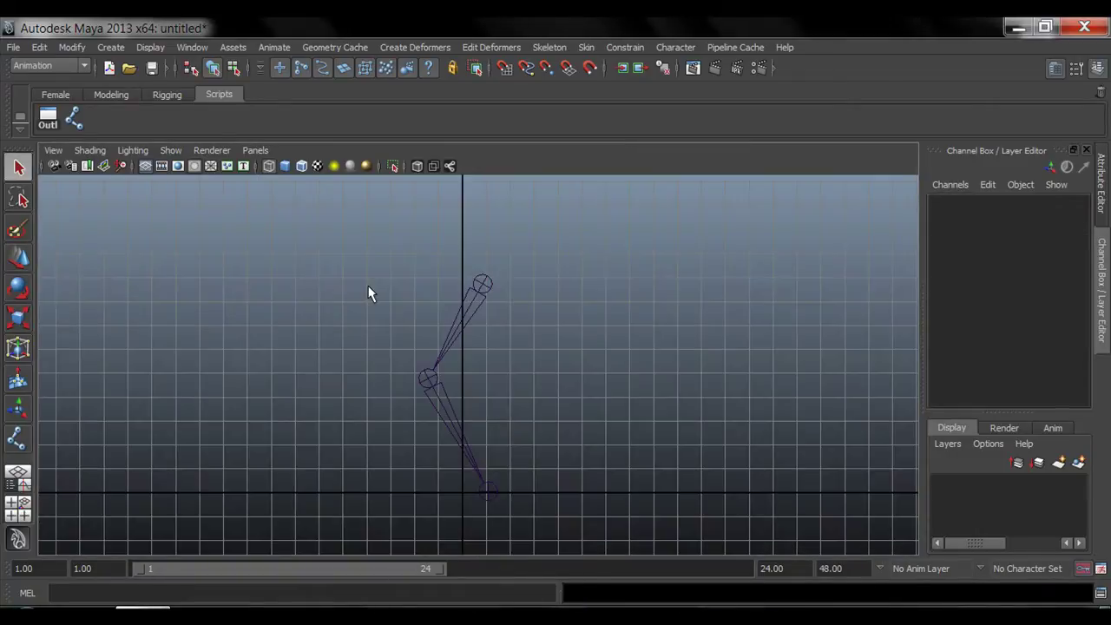
pyautogui.click(485, 285)
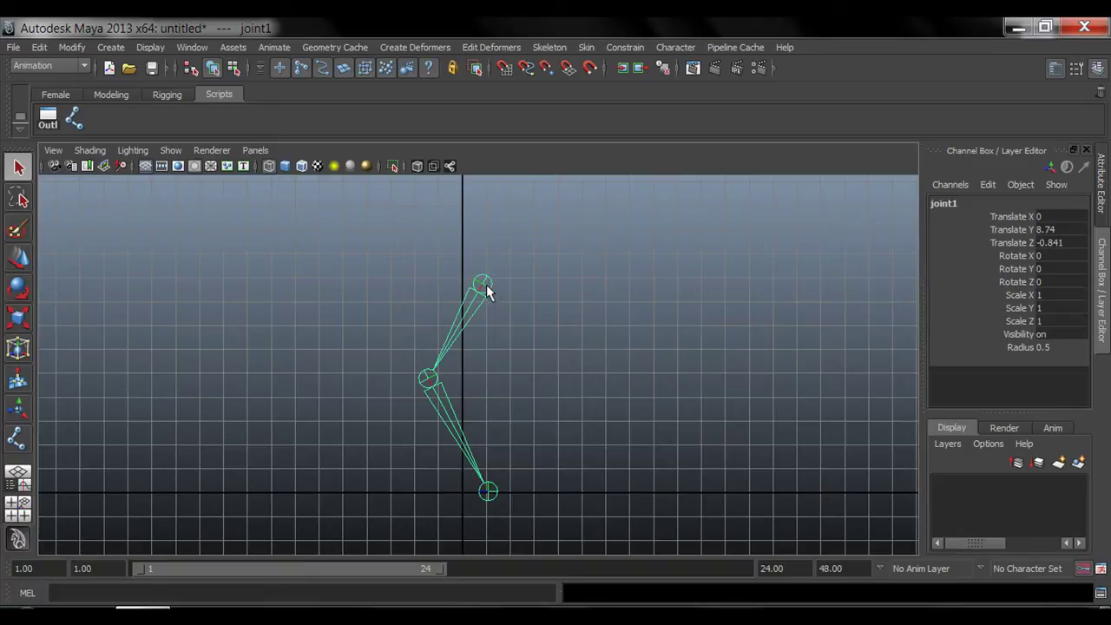
# - Rotate joint1 in the maximized perspective view, then undo back to zero rotation
pyautogui.press('space')
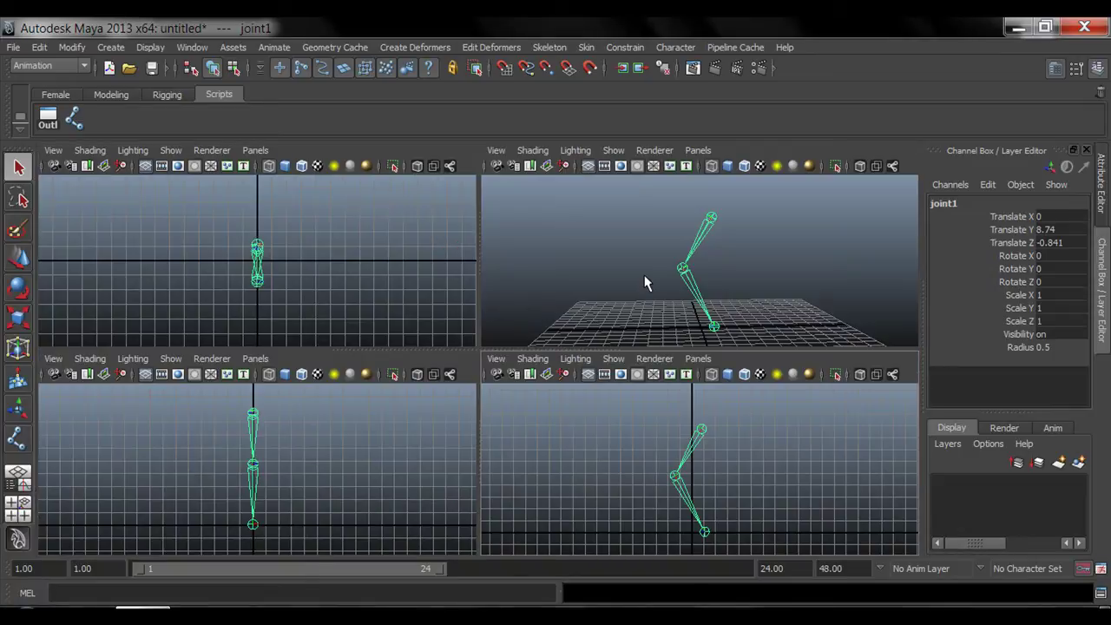
pyautogui.press('space')
pyautogui.keyDown('alt'); pyautogui.moveTo(500, 331); pyautogui.dragTo(466, 337); pyautogui.keyUp('alt')
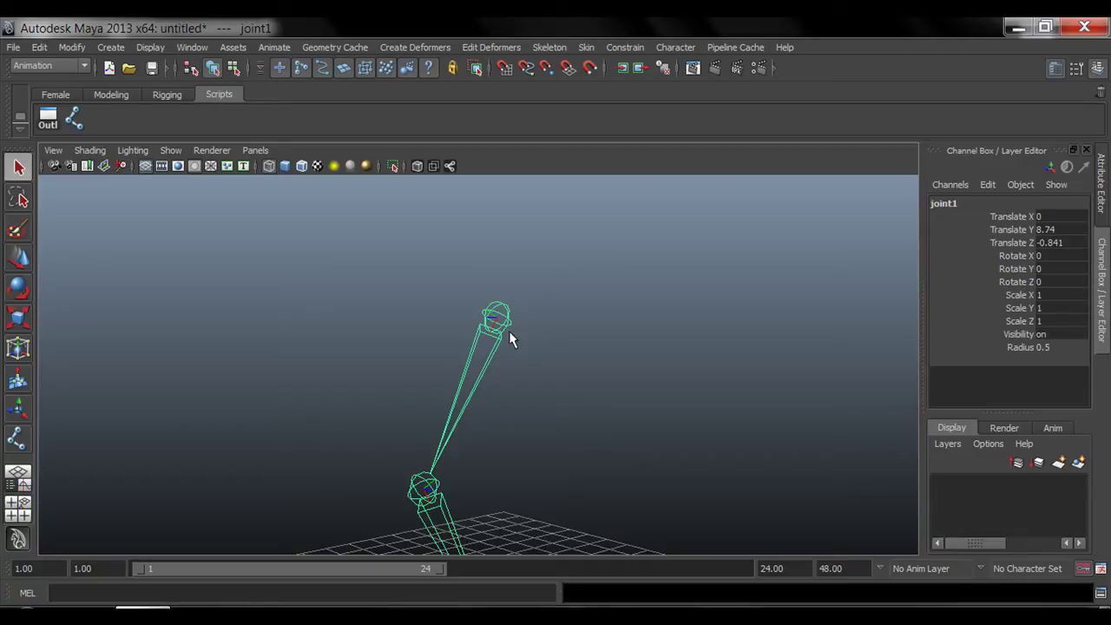
pyautogui.keyDown('alt'); pyautogui.moveTo(620, 367); pyautogui.dragTo(447, 340); pyautogui.keyUp('alt')
pyautogui.press('w')
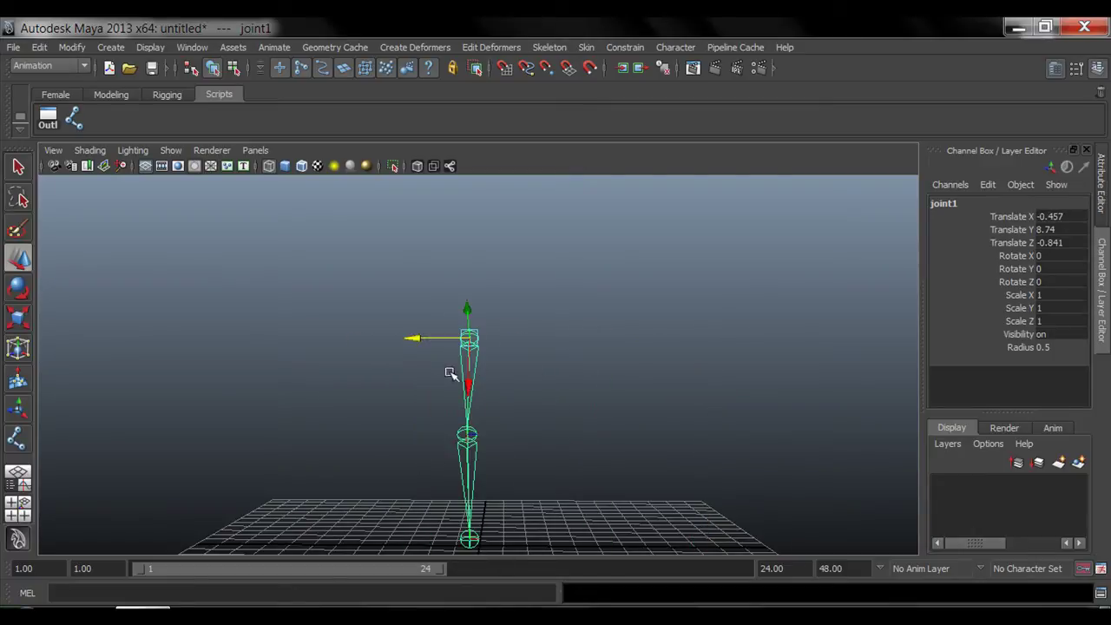
pyautogui.keyDown('alt'); pyautogui.moveTo(531, 425); pyautogui.dragTo(465, 363); pyautogui.keyUp('alt')
pyautogui.press('e')
pyautogui.press('z')
pyautogui.press('z')
# - Bend the knee joint, joint2, around Z and undo it
pyautogui.click(457, 336)
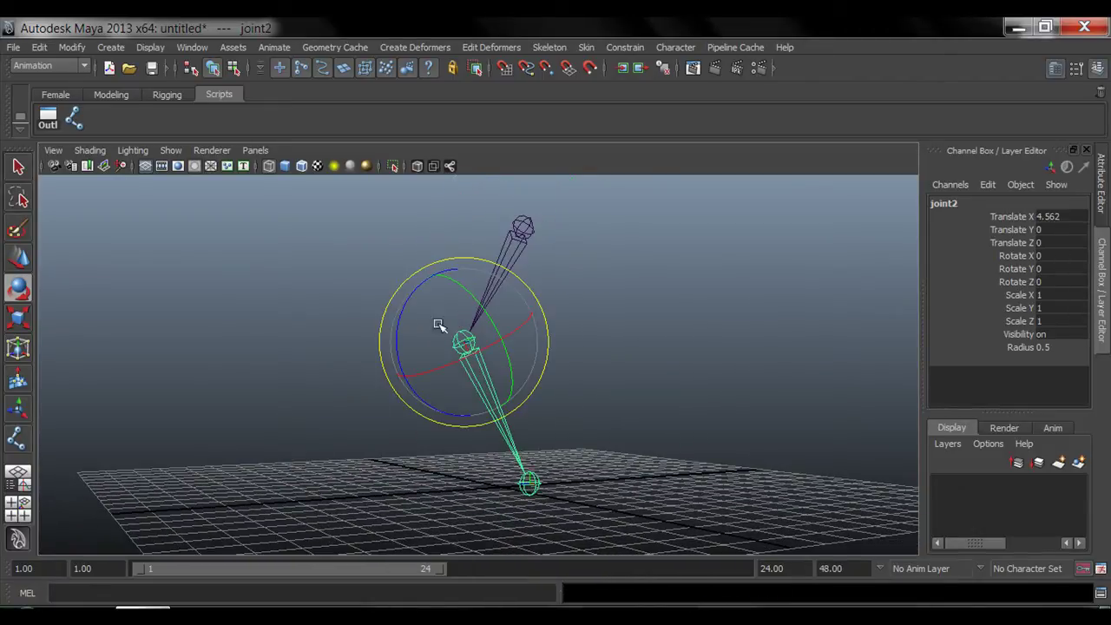
pyautogui.moveTo(404, 304); pyautogui.dragTo(467, 281)
pyautogui.hotkey('ctrl', 'z')
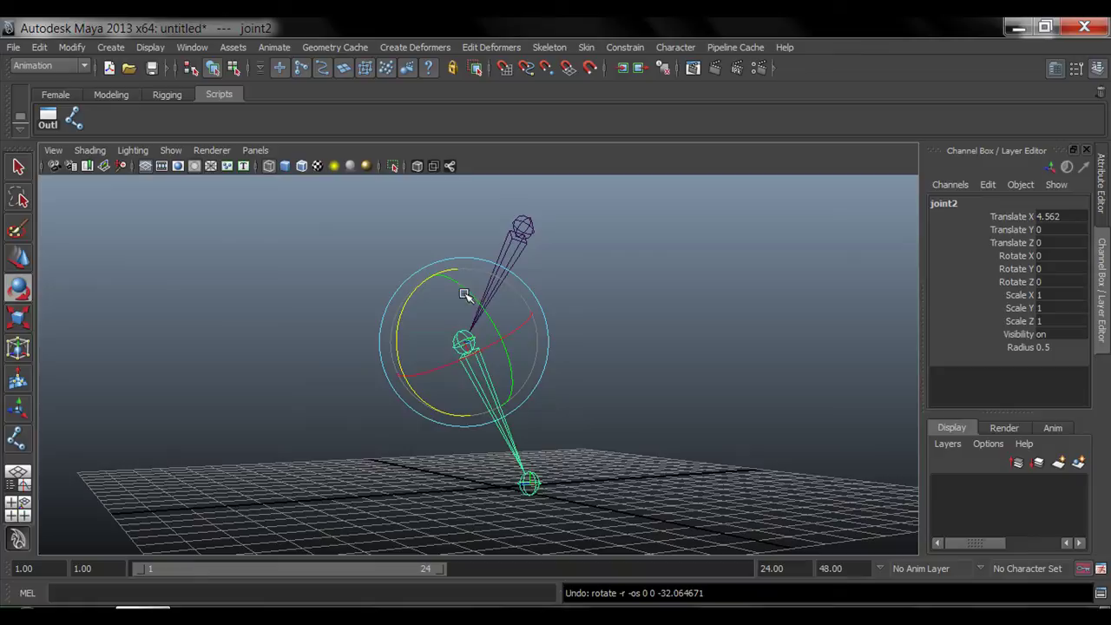
# - Switch the Move tool to world-axis movement
pyautogui.press('w')
pyautogui.keyDown('alt'); pyautogui.moveTo(469, 352); pyautogui.dragTo(400, 341); pyautogui.keyUp('alt')
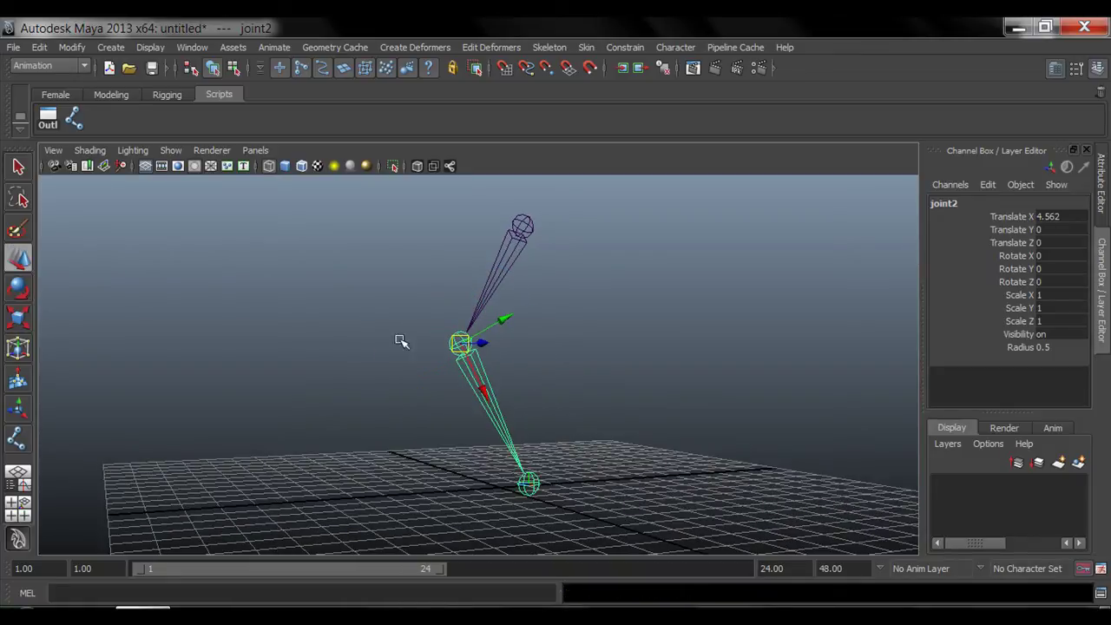
pyautogui.doubleClick(19, 259)
pyautogui.click(161, 233)
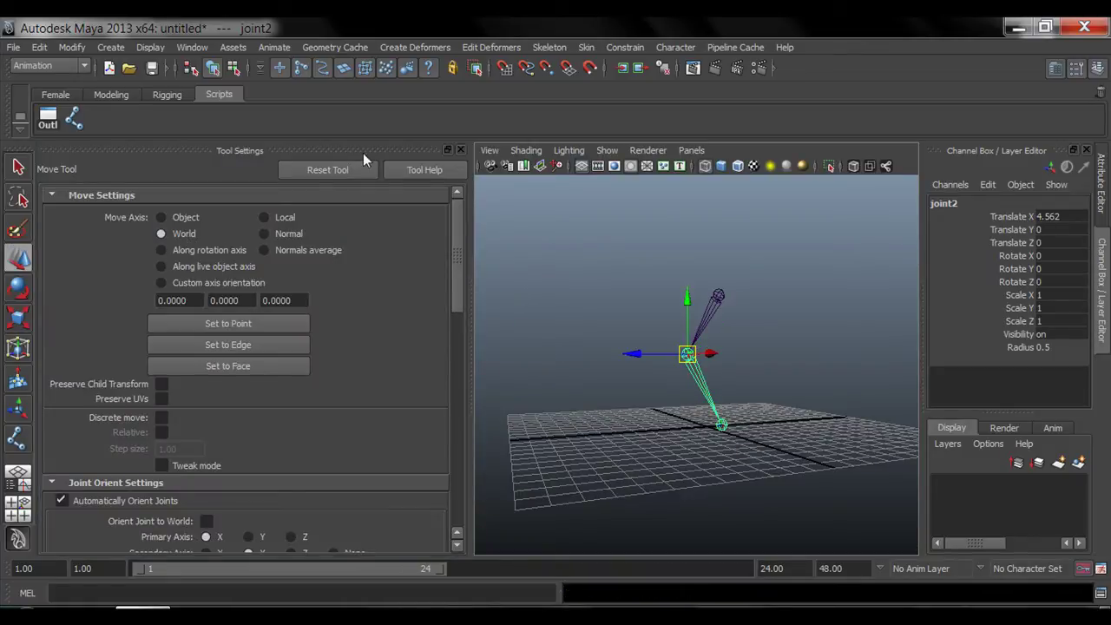
pyautogui.click(460, 150)
# - Test-move joint2, undo, then pull it far left to show the bones stretching
pyautogui.keyDown('alt'); pyautogui.moveTo(521, 347); pyautogui.dragTo(294, 340); pyautogui.keyUp('alt')
pyautogui.press('z')
pyautogui.press('z')
pyautogui.press('z')
pyautogui.press('z')
pyautogui.press('z')
pyautogui.press('z')
pyautogui.press('z')
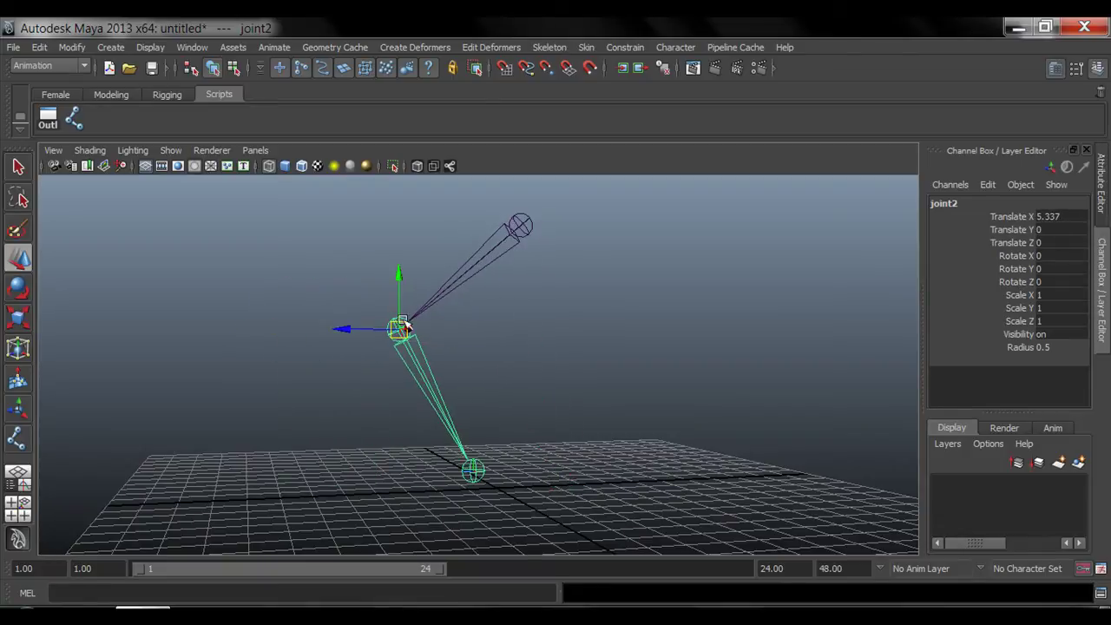
pyautogui.keyDown('alt'); pyautogui.moveTo(582, 245); pyautogui.dragTo(555, 295); pyautogui.keyUp('alt')
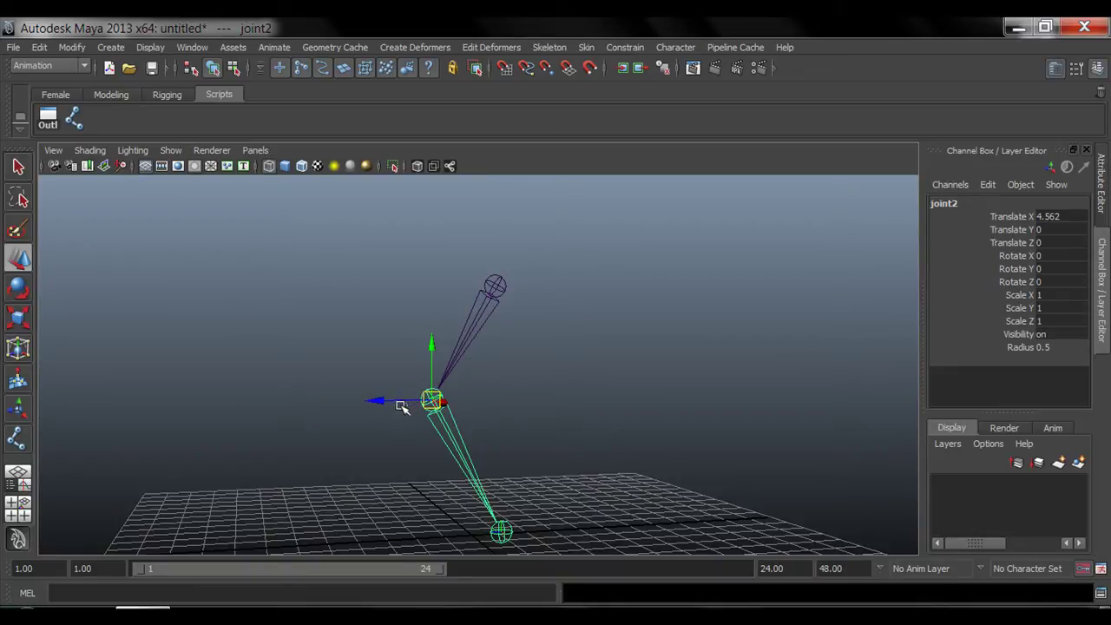
pyautogui.moveTo(430, 401); pyautogui.dragTo(461, 391)
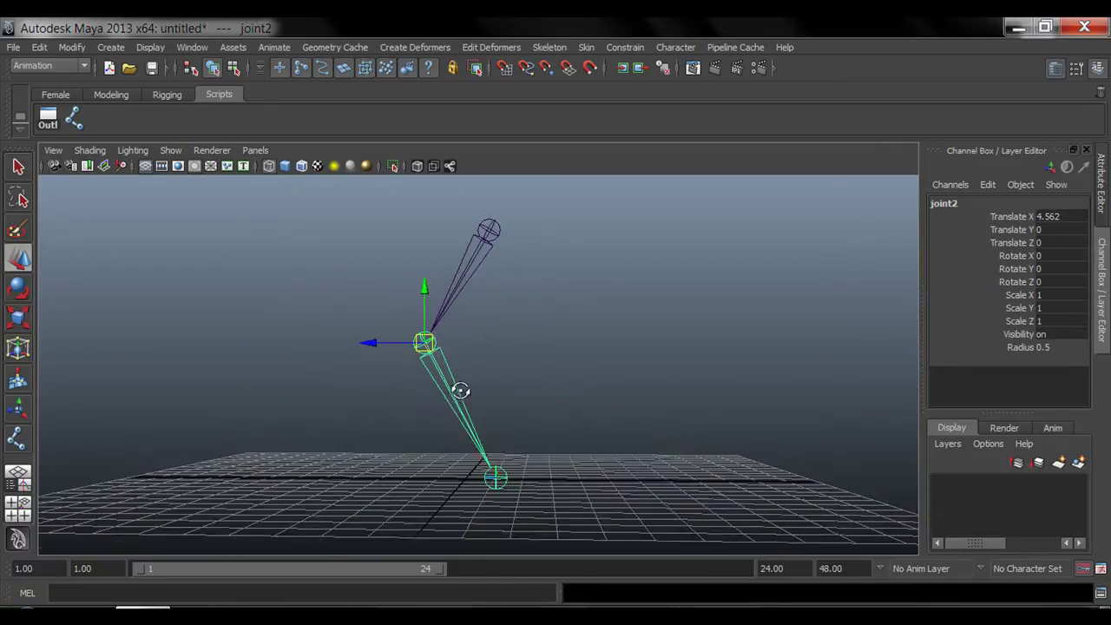
pyautogui.click(496, 477)
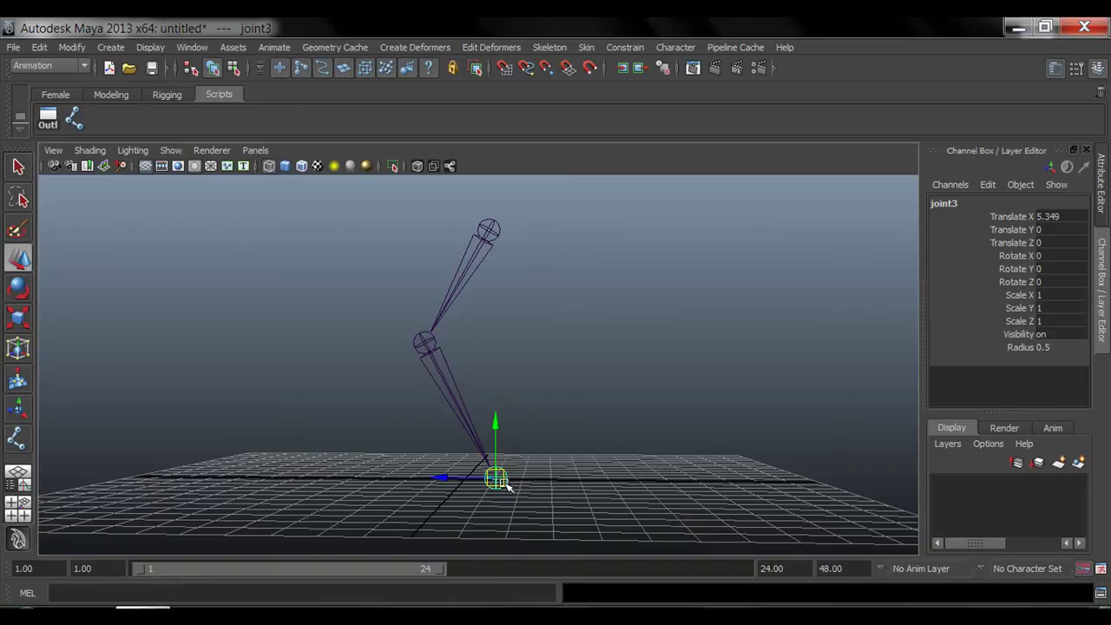
pyautogui.moveTo(497, 483); pyautogui.dragTo(296, 483)
pyautogui.hotkey('ctrl', 'z')
pyautogui.hotkey('ctrl', 'z')
pyautogui.hotkey('ctrl', 'z')
pyautogui.hotkey('ctrl', 'z')
pyautogui.hotkey('ctrl', 'z')
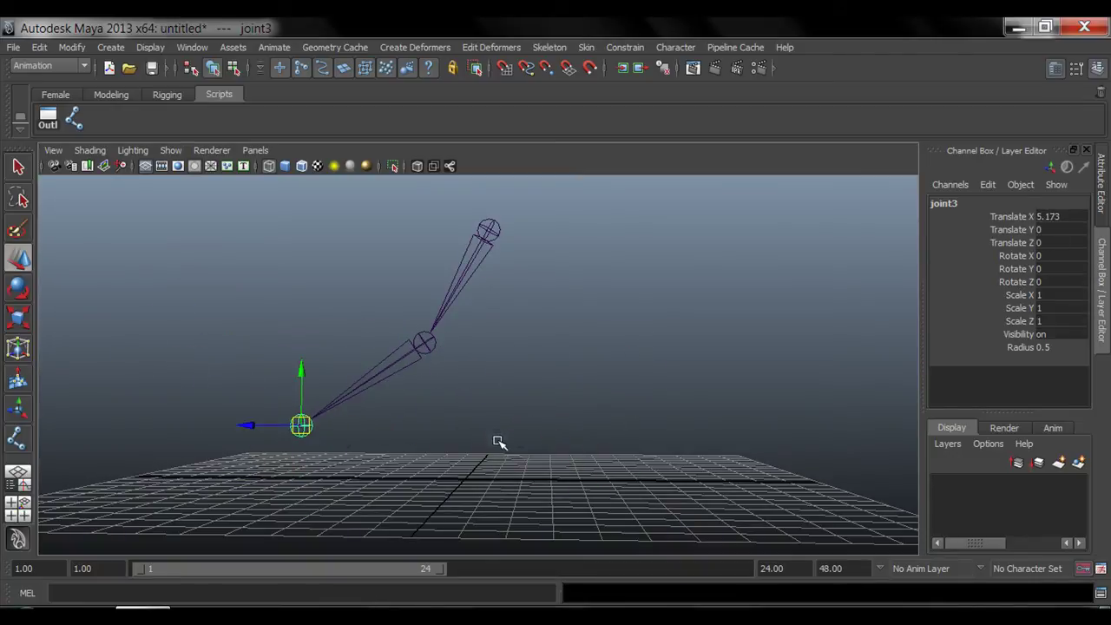
pyautogui.click(425, 342)
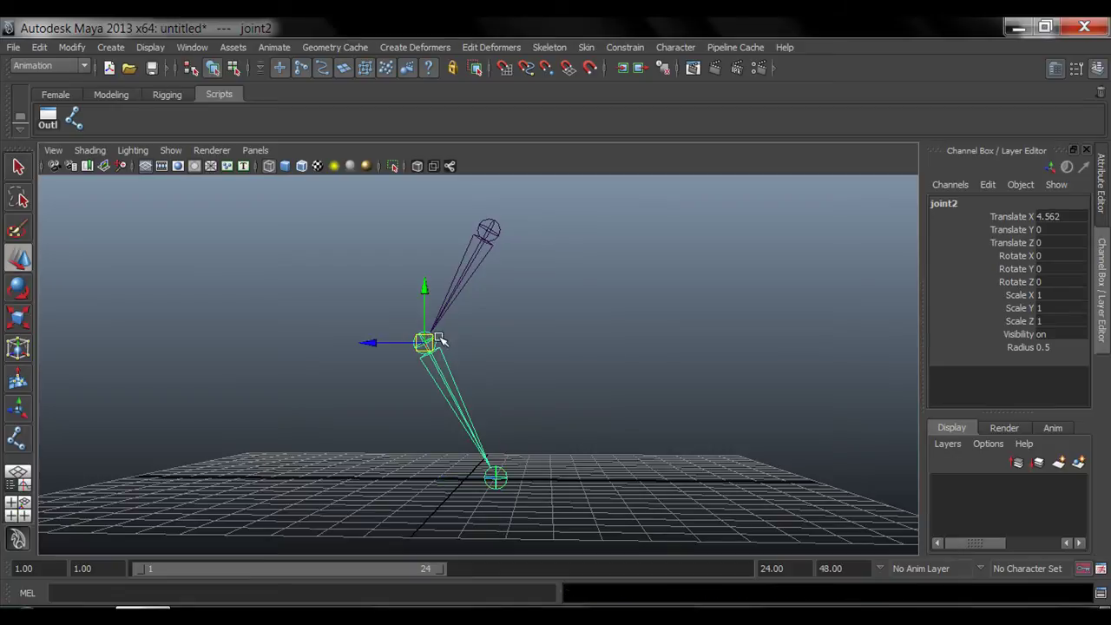
pyautogui.press('e')
pyautogui.keyDown('alt'); pyautogui.moveTo(413, 336); pyautogui.dragTo(410, 258); pyautogui.keyUp('alt')
pyautogui.hotkey('ctrl', 'z')
pyautogui.hotkey('ctrl', 'z')
pyautogui.hotkey('ctrl', 'z')
pyautogui.hotkey('ctrl', 'z')
pyautogui.hotkey('ctrl', 'z')
pyautogui.hotkey('ctrl', 'z')
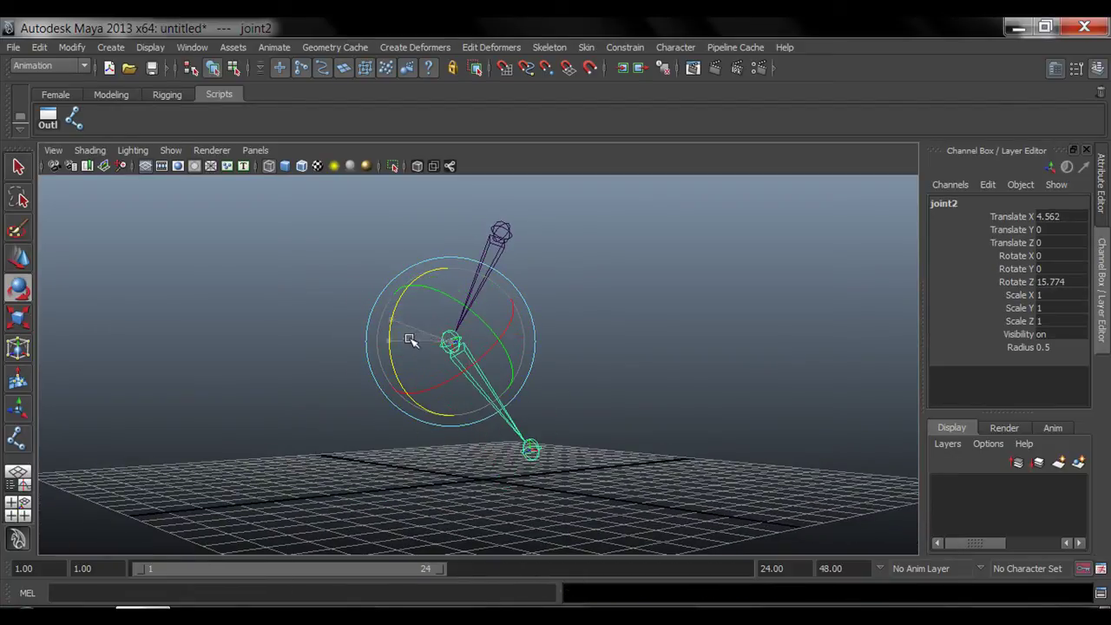
pyautogui.click(502, 228)
pyautogui.keyDown('alt'); pyautogui.moveTo(538, 273); pyautogui.dragTo(466, 339); pyautogui.keyUp('alt')
pyautogui.press('w')
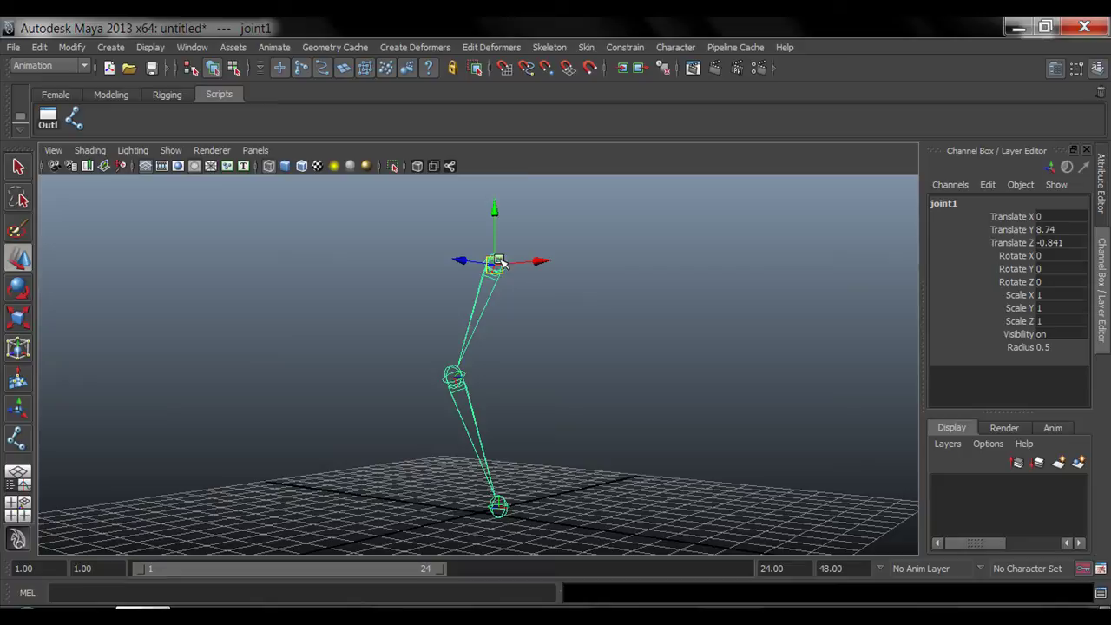
pyautogui.moveTo(502, 262); pyautogui.dragTo(526, 271)
pyautogui.hotkey('ctrl', 'z')
pyautogui.keyDown('alt'); pyautogui.moveTo(582, 342); pyautogui.dragTo(448, 268); pyautogui.keyUp('alt')
pyautogui.press('e')
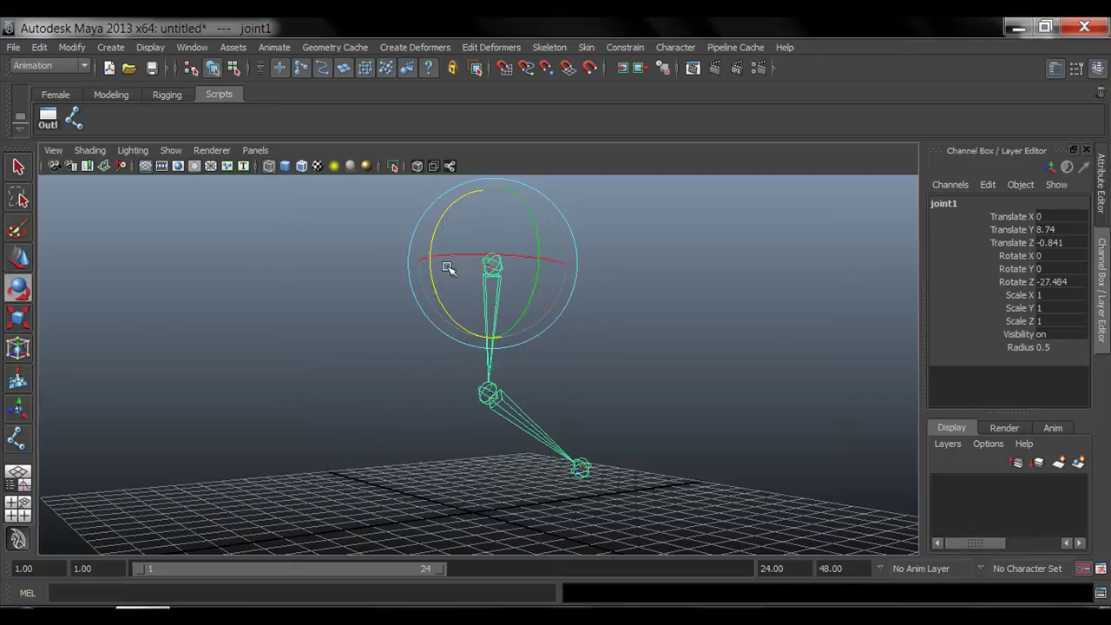
pyautogui.hotkey('ctrl', 'z')
pyautogui.hotkey('ctrl', 'z')
pyautogui.keyDown('alt'); pyautogui.moveTo(479, 355); pyautogui.dragTo(479, 326); pyautogui.keyUp('alt')
pyautogui.press('q')
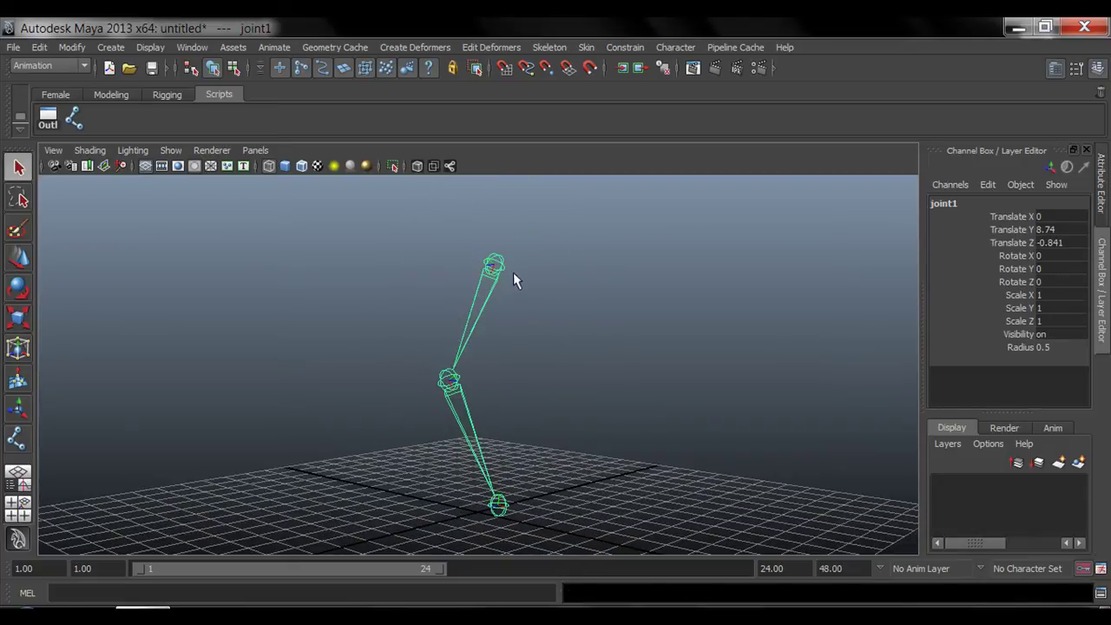
pyautogui.moveTo(1007, 216); pyautogui.dragTo(1029, 282)
pyautogui.keyDown('alt'); pyautogui.moveTo(546, 439); pyautogui.dragTo(456, 387); pyautogui.keyUp('alt')
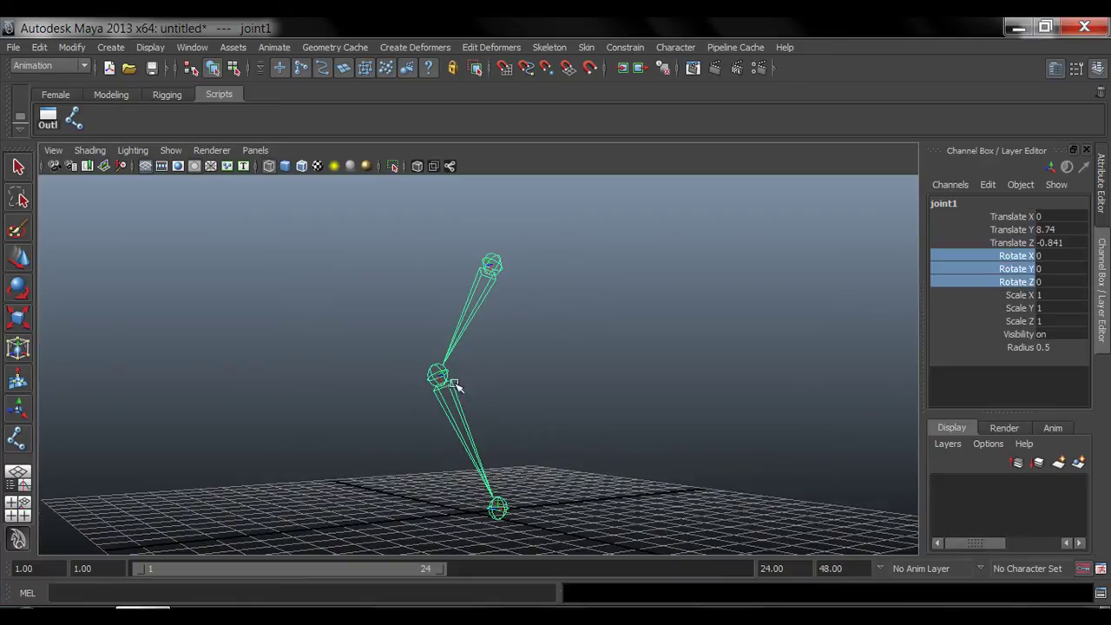
pyautogui.click(439, 374)
pyautogui.keyDown('alt'); pyautogui.moveTo(469, 437); pyautogui.dragTo(493, 479); pyautogui.keyUp('alt')
pyautogui.press('e')
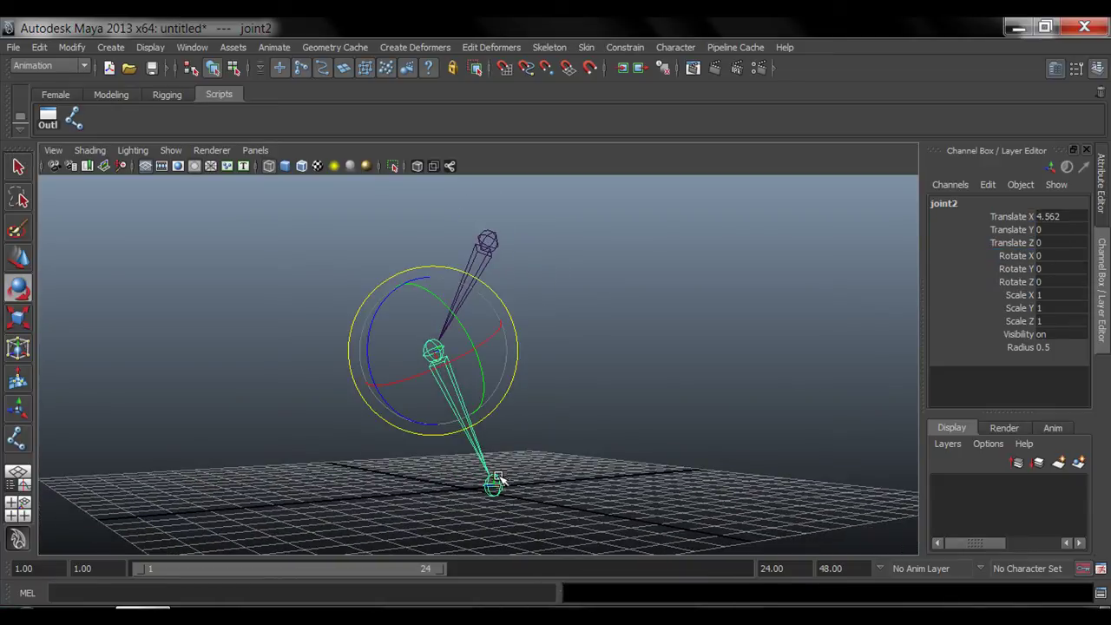
pyautogui.click(494, 486)
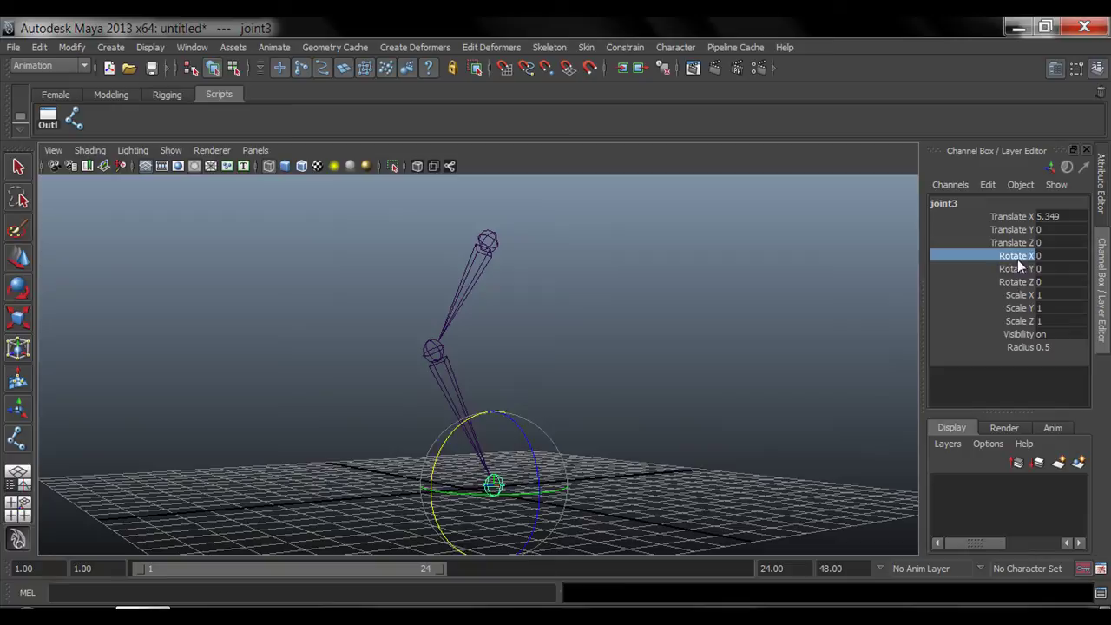
pyautogui.moveTo(1011, 258); pyautogui.dragTo(1028, 285)
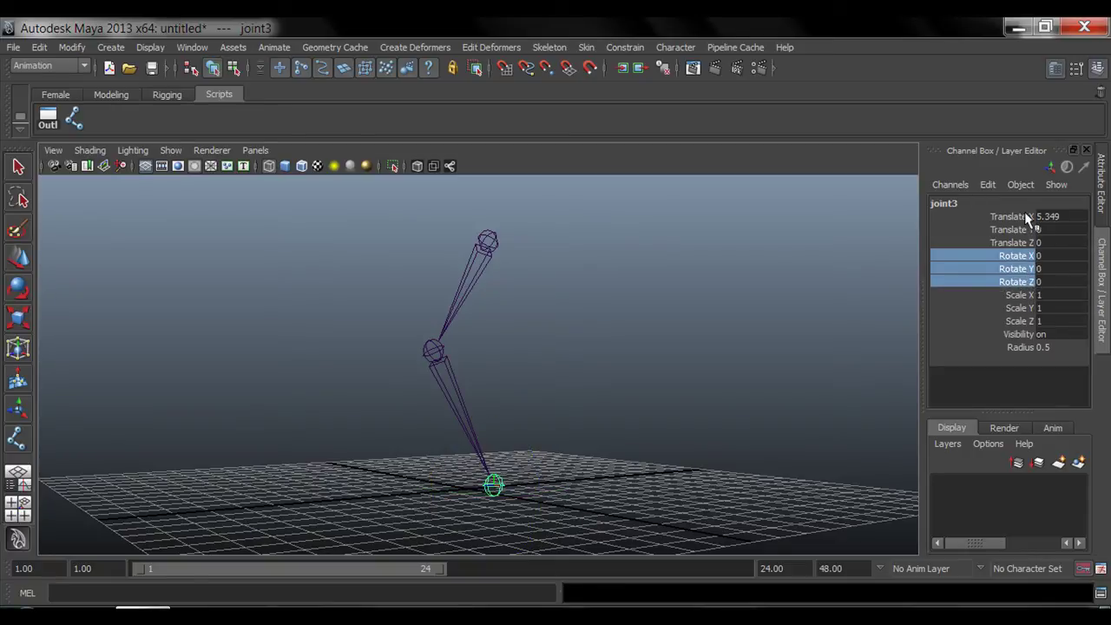
pyautogui.moveTo(1027, 218); pyautogui.dragTo(1027, 244)
pyautogui.moveTo(1023, 295); pyautogui.dragTo(1027, 321)
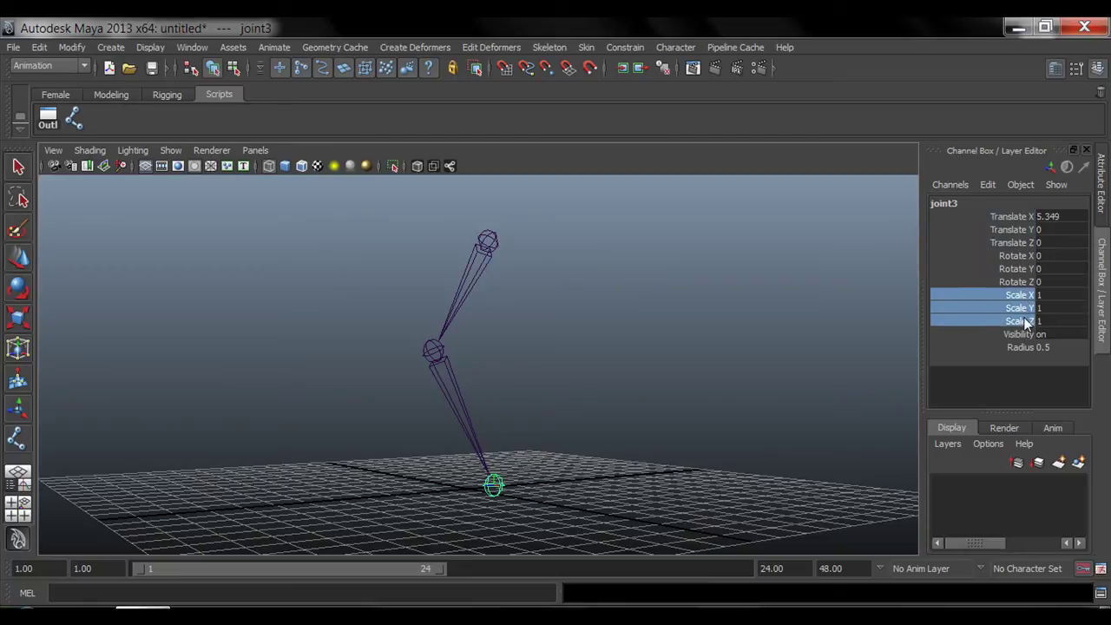
pyautogui.click(621, 422)
pyautogui.keyDown('alt'); pyautogui.moveTo(640, 441); pyautogui.dragTo(613, 441); pyautogui.keyUp('alt')
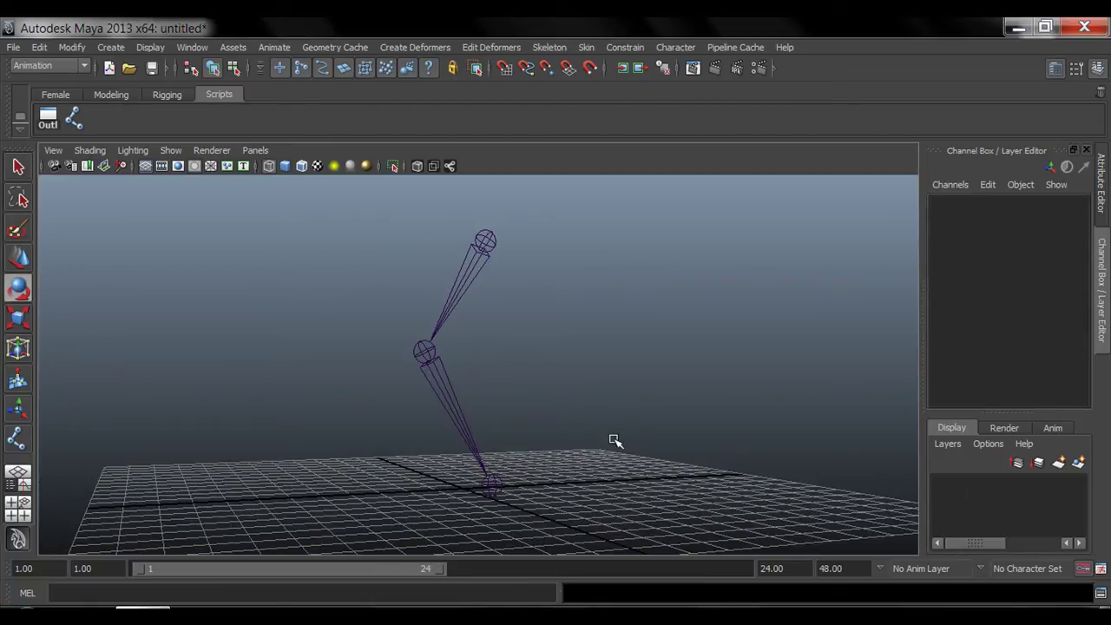
pyautogui.click(487, 241)
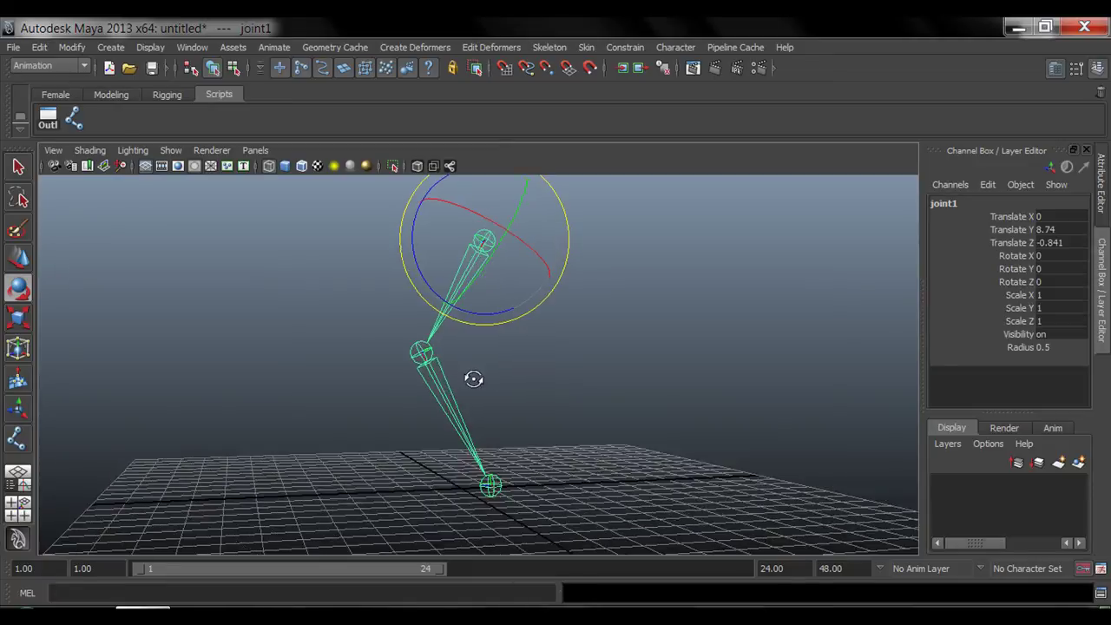
pyautogui.keyDown('alt'); pyautogui.moveTo(471, 376); pyautogui.dragTo(424, 451); pyautogui.keyUp('alt')
pyautogui.press('q')
pyautogui.keyDown('alt'); pyautogui.moveTo(480, 327); pyautogui.dragTo(481, 348); pyautogui.keyUp('alt')
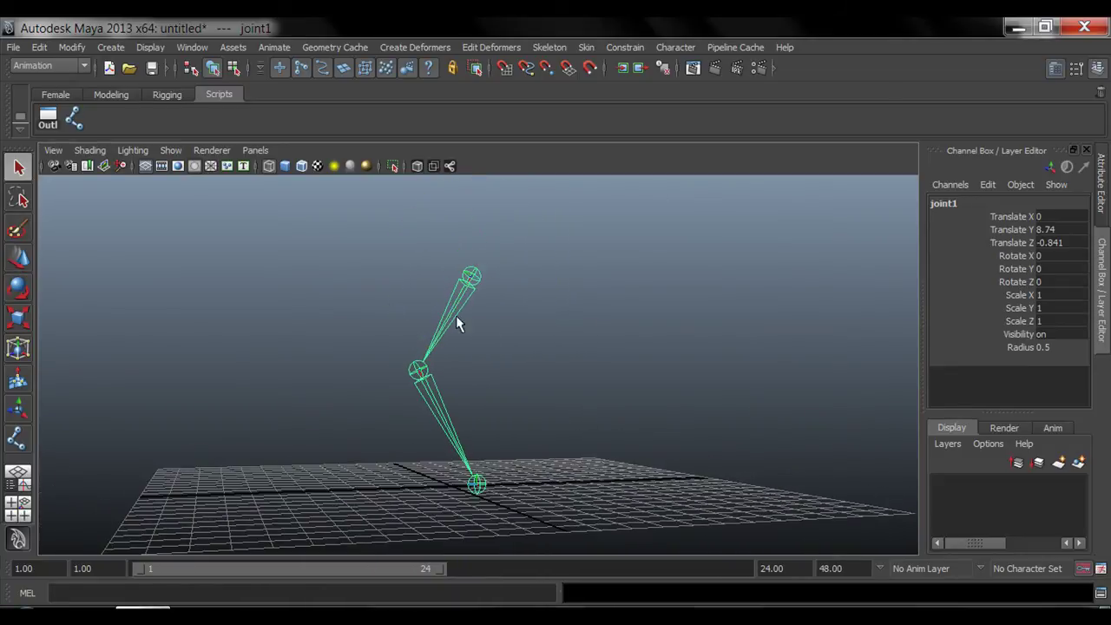
pyautogui.keyDown('alt'); pyautogui.moveTo(536, 516); pyautogui.dragTo(482, 446); pyautogui.keyUp('alt')
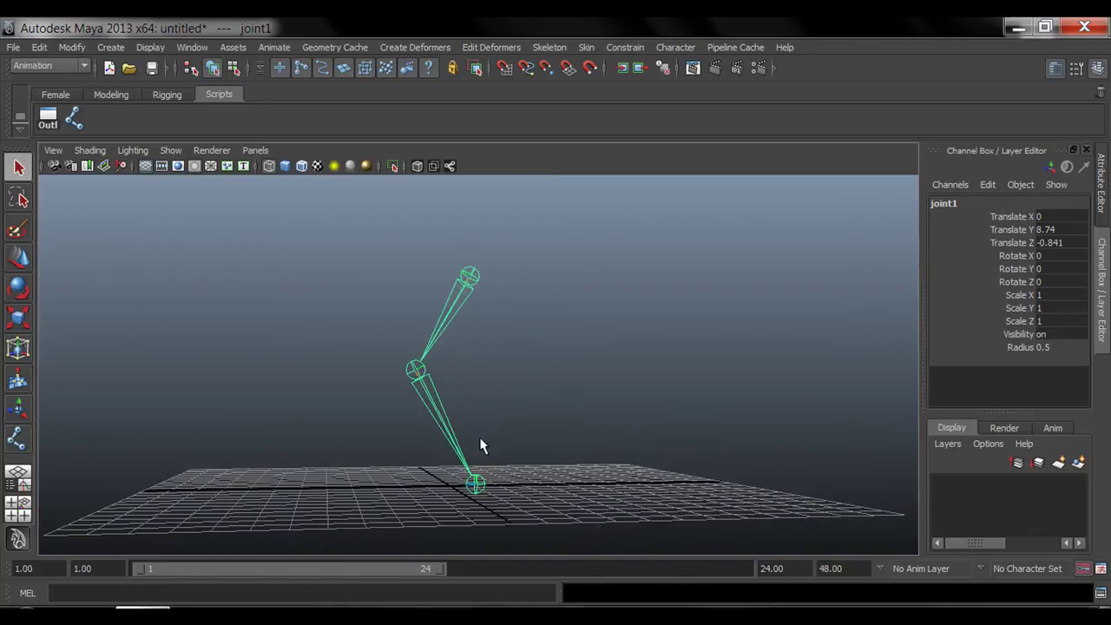
pyautogui.click(73, 119)
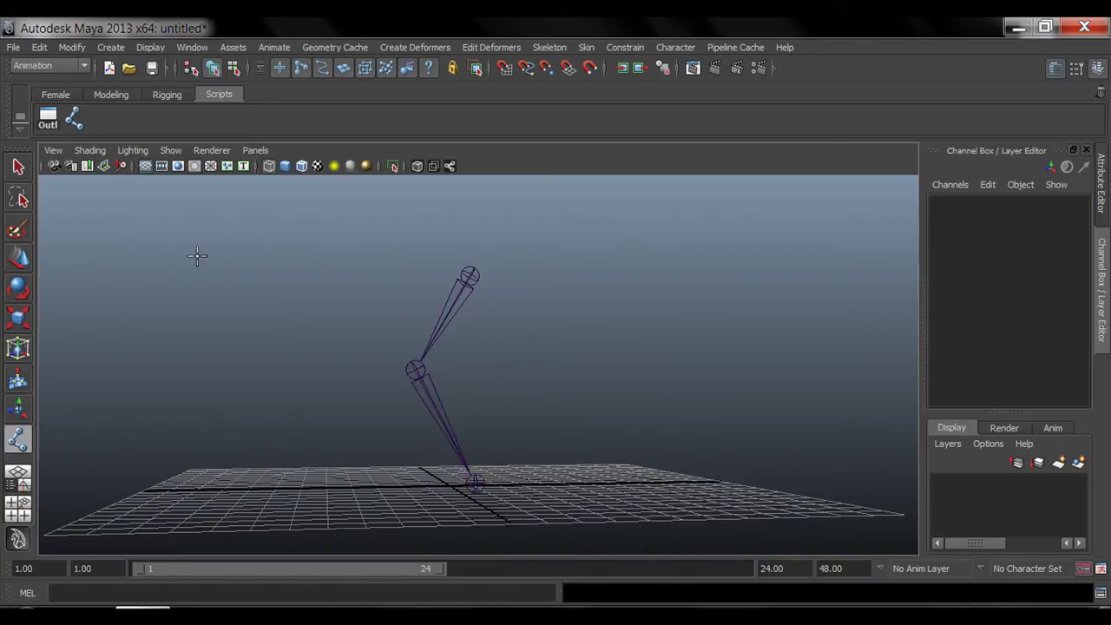
pyautogui.keyDown('alt'); pyautogui.moveTo(194, 256); pyautogui.dragTo(298, 380); pyautogui.keyUp('alt')
pyautogui.click(339, 430)
pyautogui.click(446, 497)
pyautogui.click(596, 414)
pyautogui.click(649, 482)
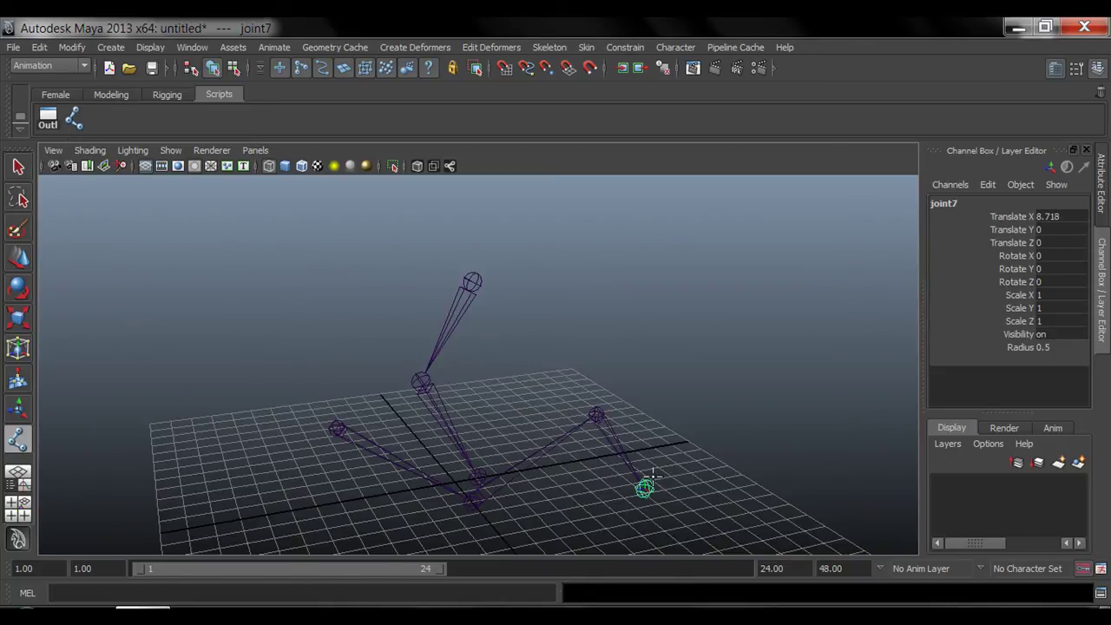
pyautogui.keyDown('alt'); pyautogui.moveTo(649, 482); pyautogui.dragTo(626, 445); pyautogui.keyUp('alt')
pyautogui.press('Return')
pyautogui.keyDown('alt'); pyautogui.moveTo(570, 416); pyautogui.dragTo(512, 471); pyautogui.keyUp('alt')
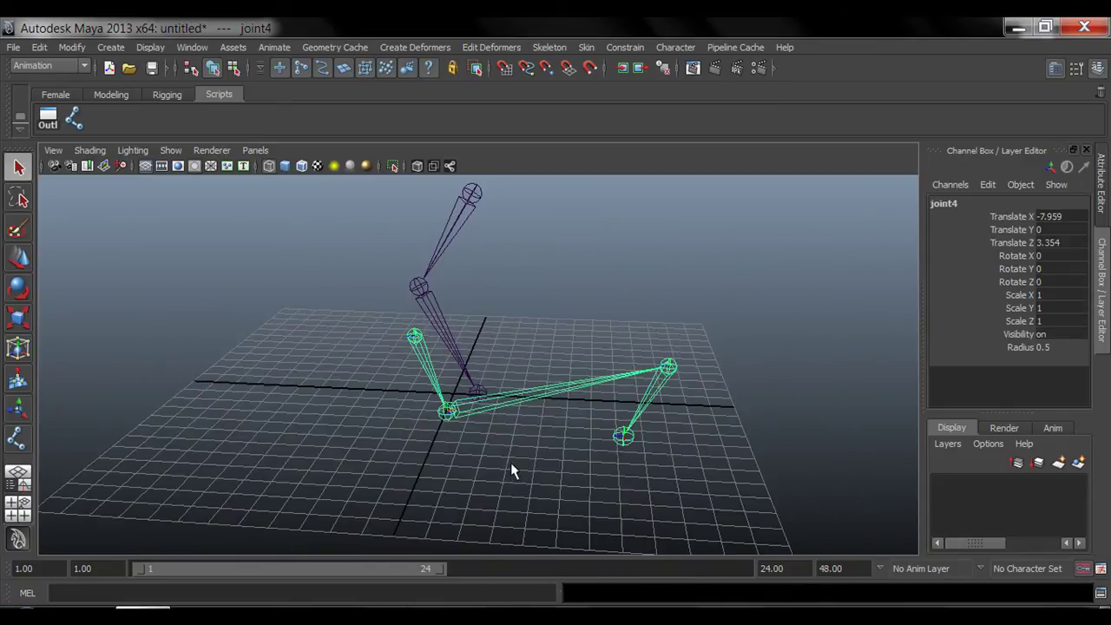
pyautogui.click(674, 365)
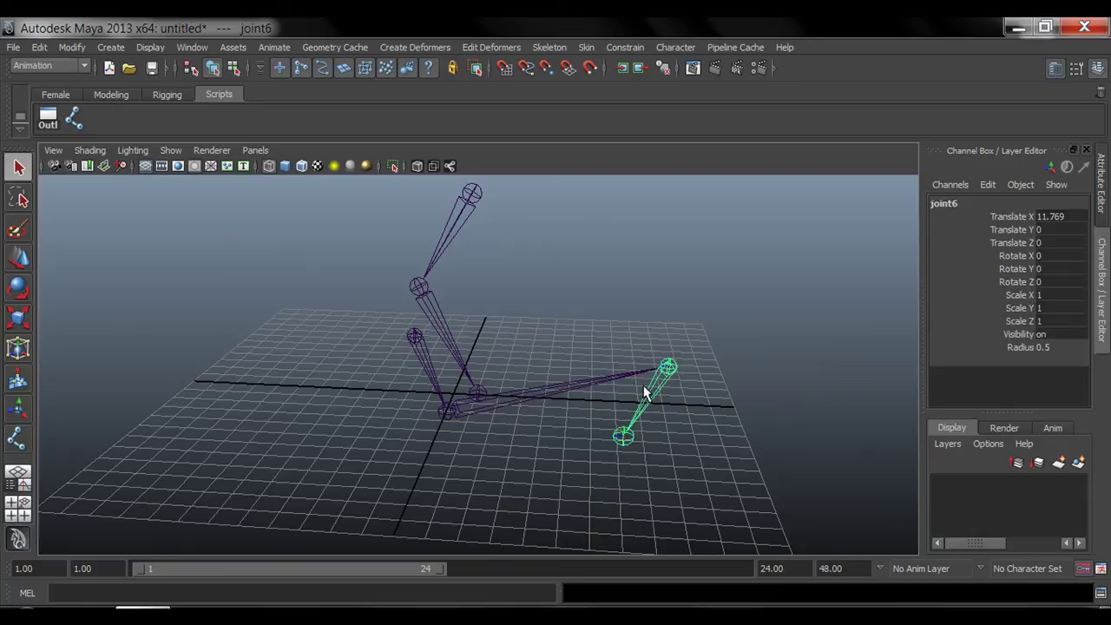
pyautogui.press('Delete')
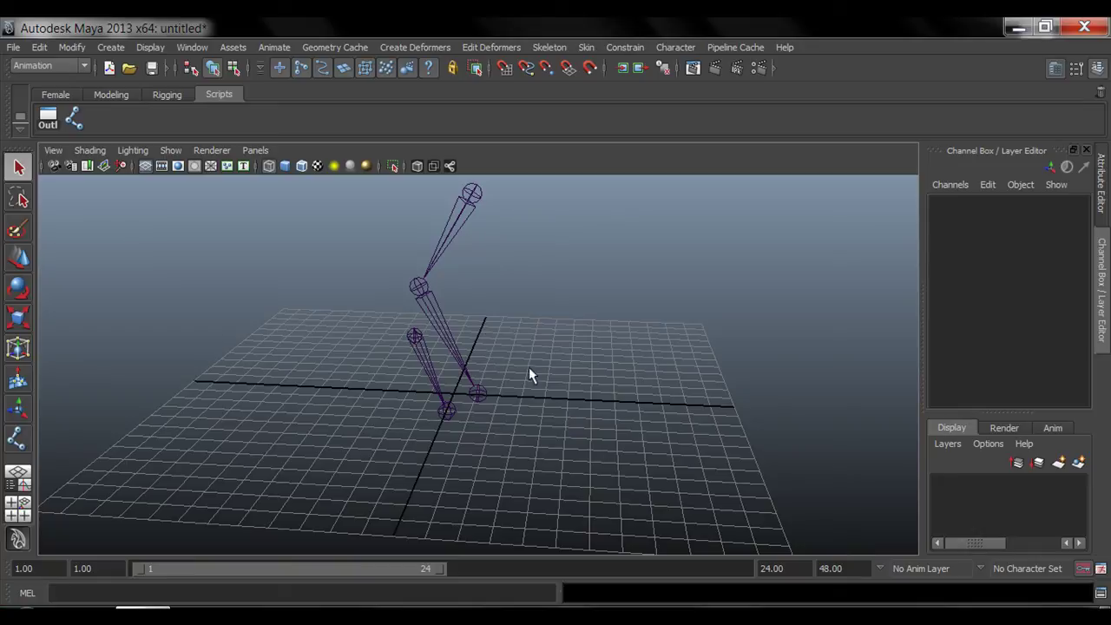
pyautogui.keyDown('alt'); pyautogui.moveTo(461, 292); pyautogui.dragTo(365, 441); pyautogui.keyUp('alt')
pyautogui.click(361, 432)
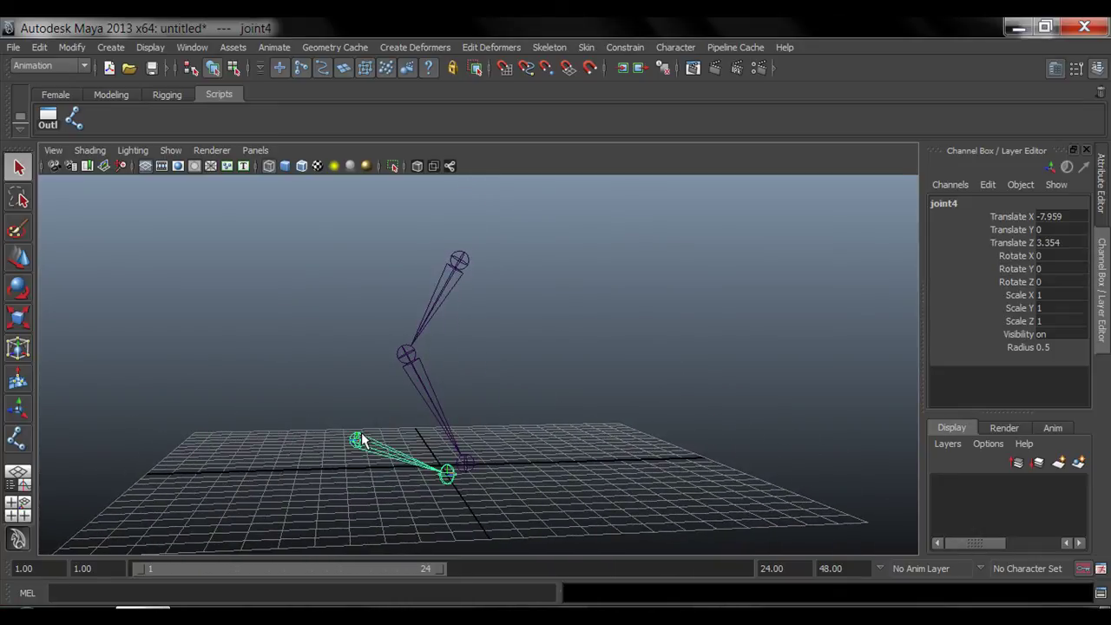
pyautogui.press('Delete')
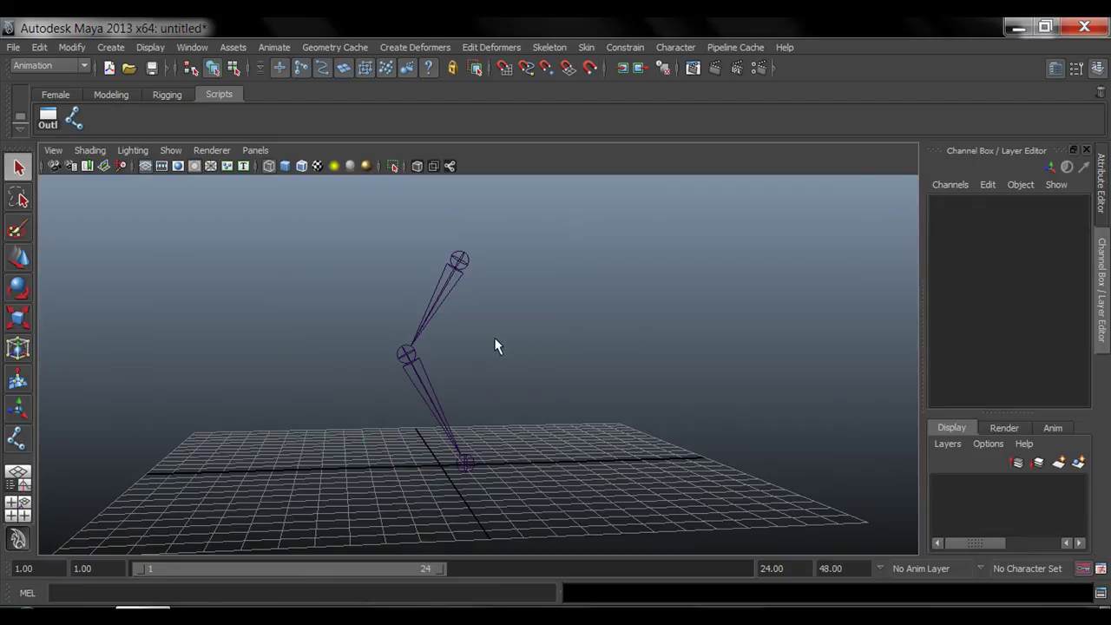